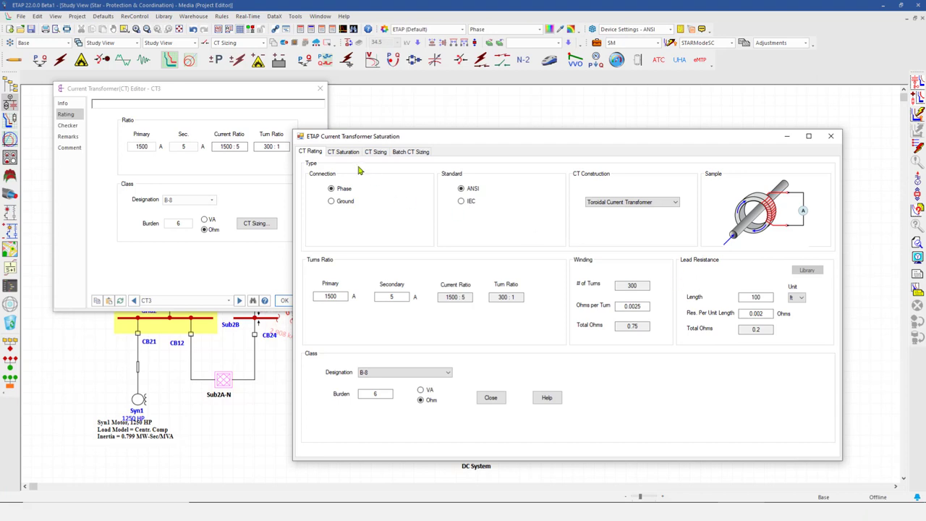
Show CT3's saturation waveform page with ideal and actual currents over a 0.2 s plot
click(351, 153)
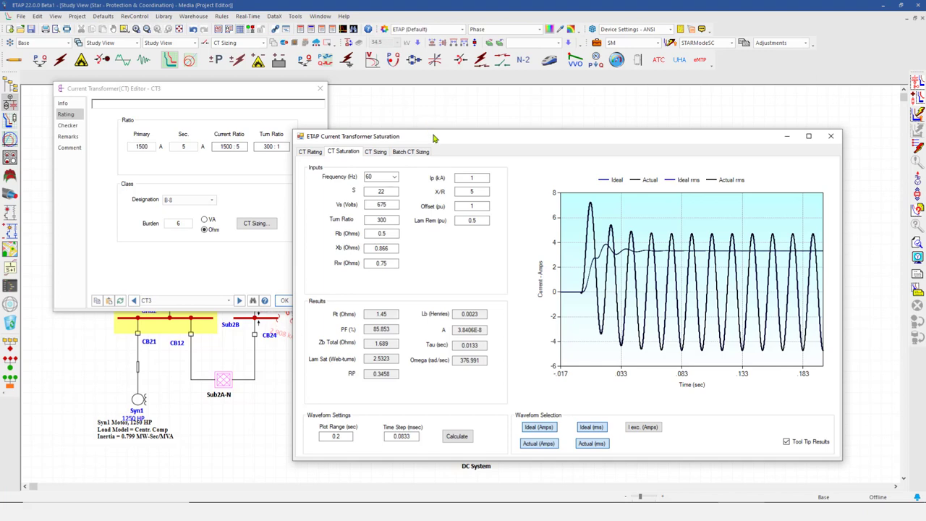
Enter Ip 30 kA and X/R 15, and hide the ideal and actual rms curves
click(476, 177)
text(30)
double_click(479, 191)
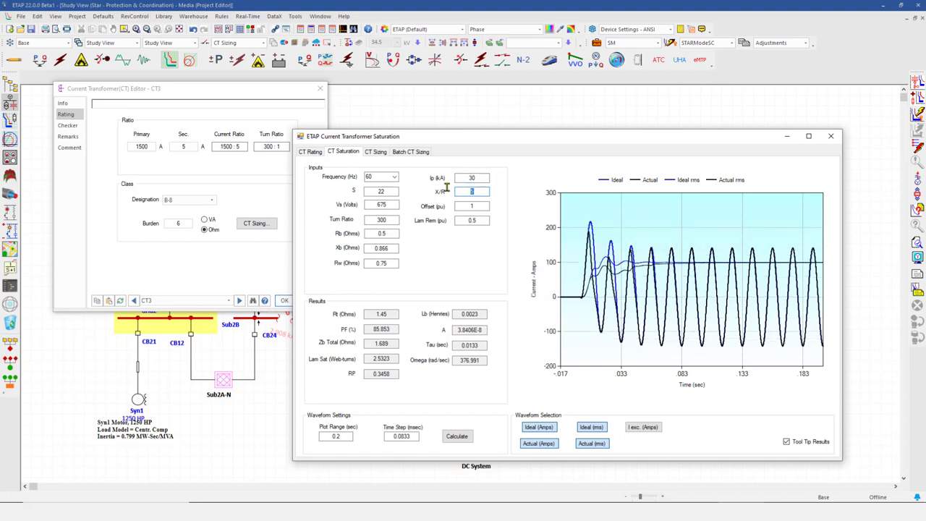
text(15)
key(Tab)
click(590, 428)
click(591, 443)
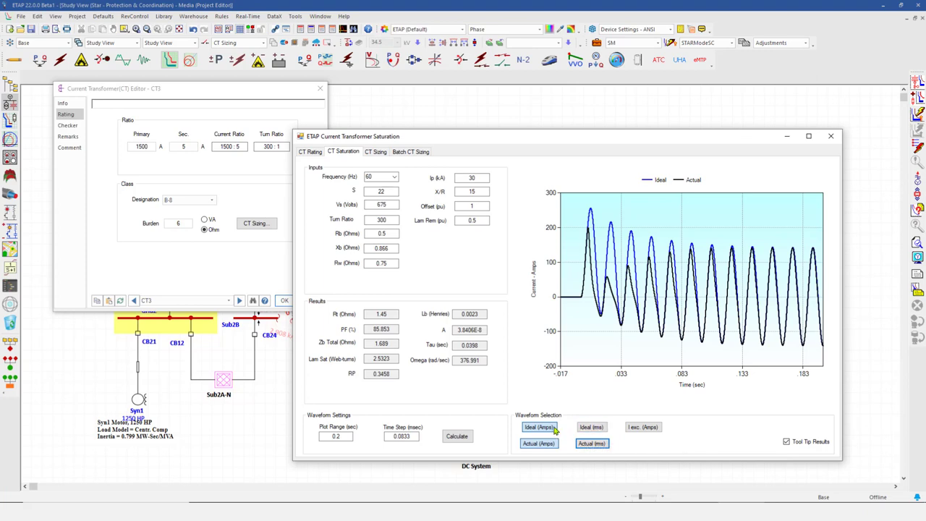
click(591, 427)
click(590, 444)
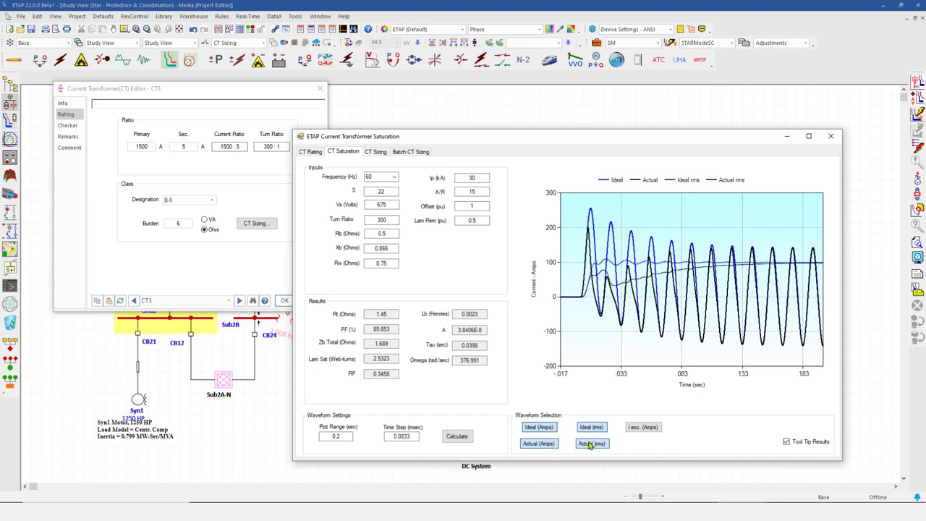
click(641, 427)
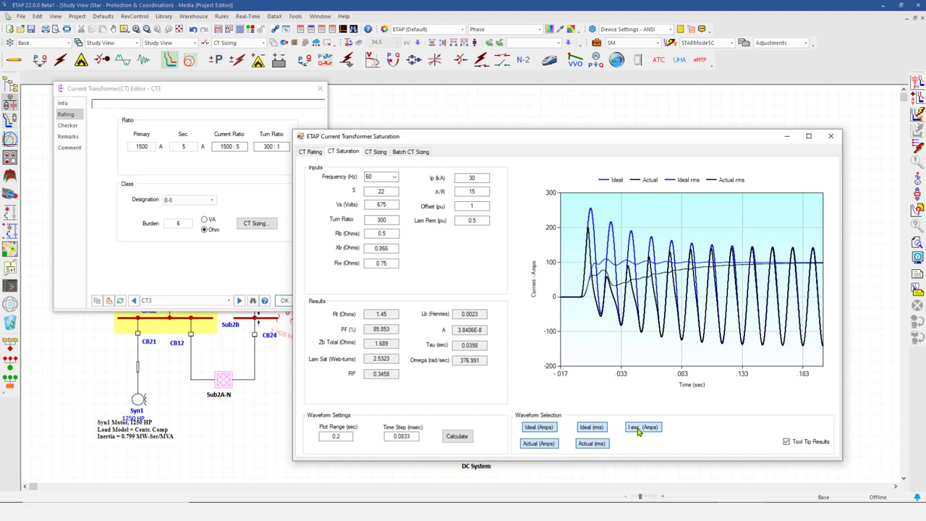
click(590, 443)
click(591, 427)
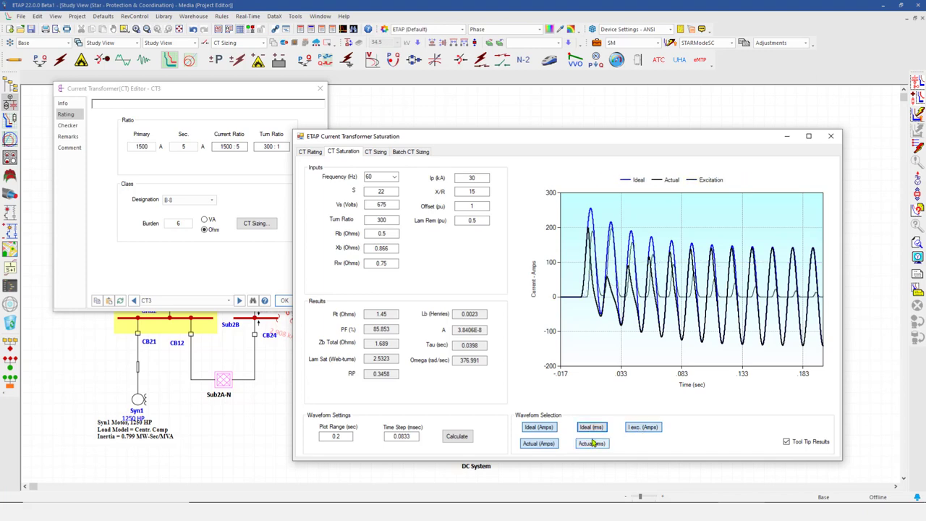
click(550, 444)
click(542, 427)
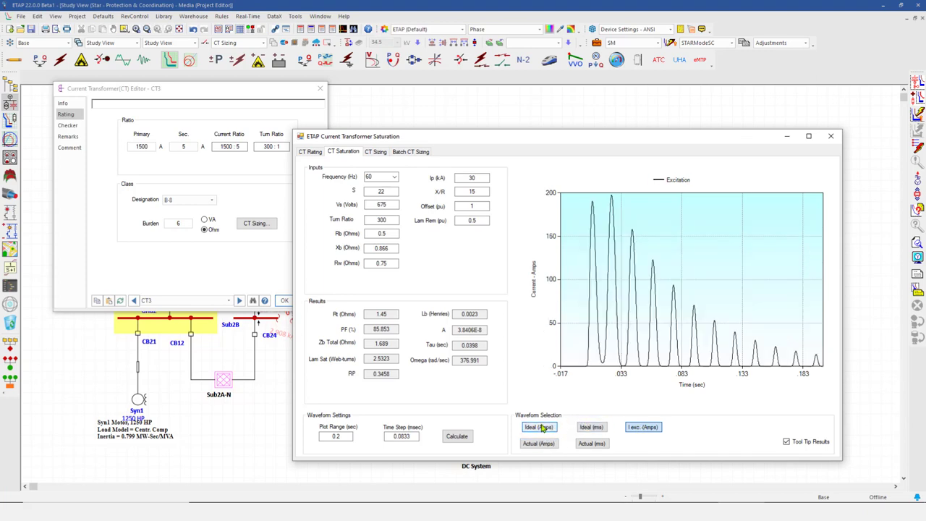
click(541, 427)
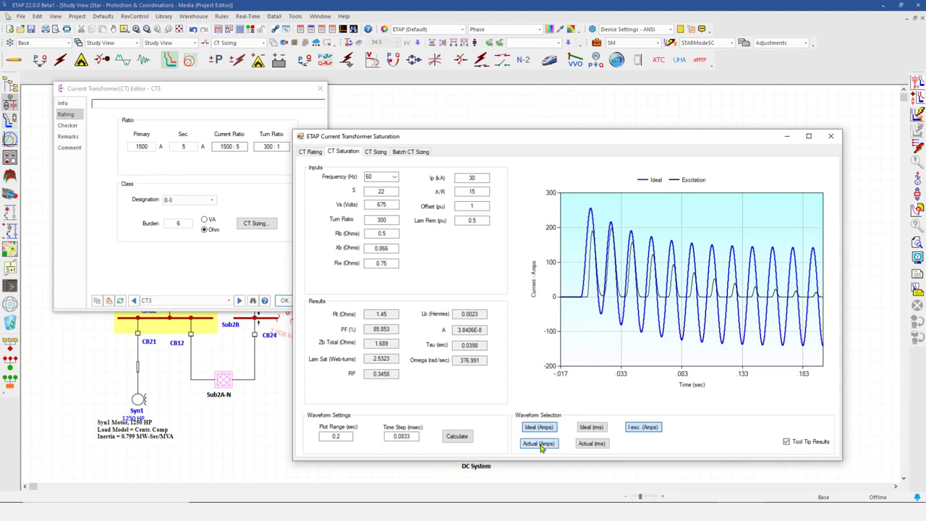
click(540, 444)
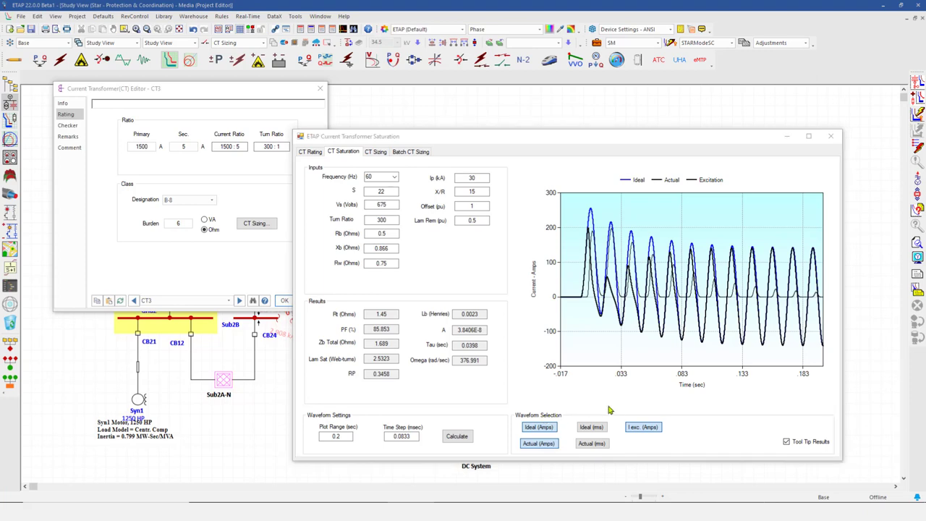
click(639, 430)
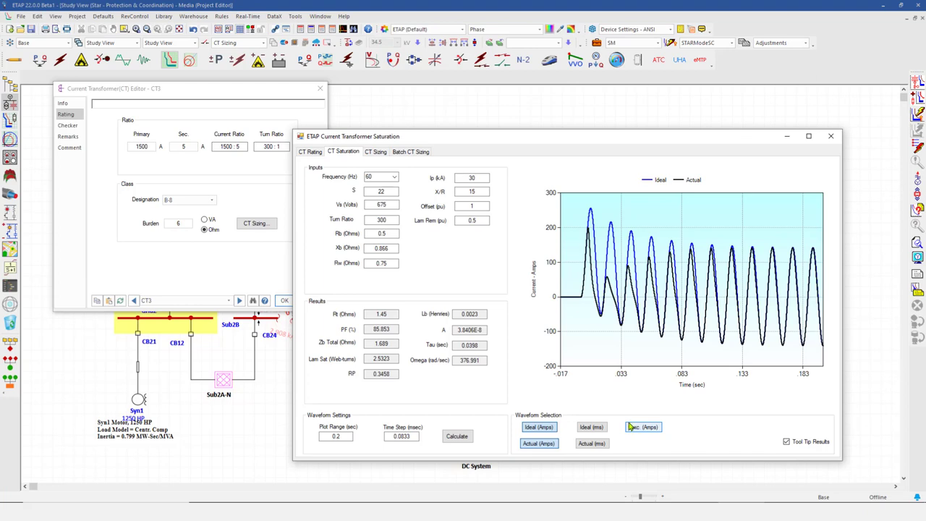
Try an Offset of -1 pu and recalculate the saturation waveform
click(478, 206)
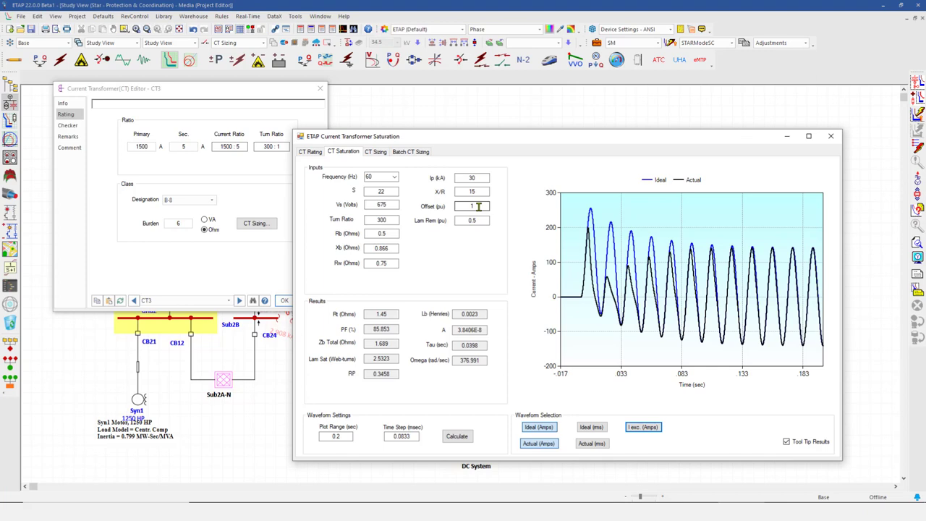
double_click(478, 206)
key(BackSpace)
text(-1)
click(482, 222)
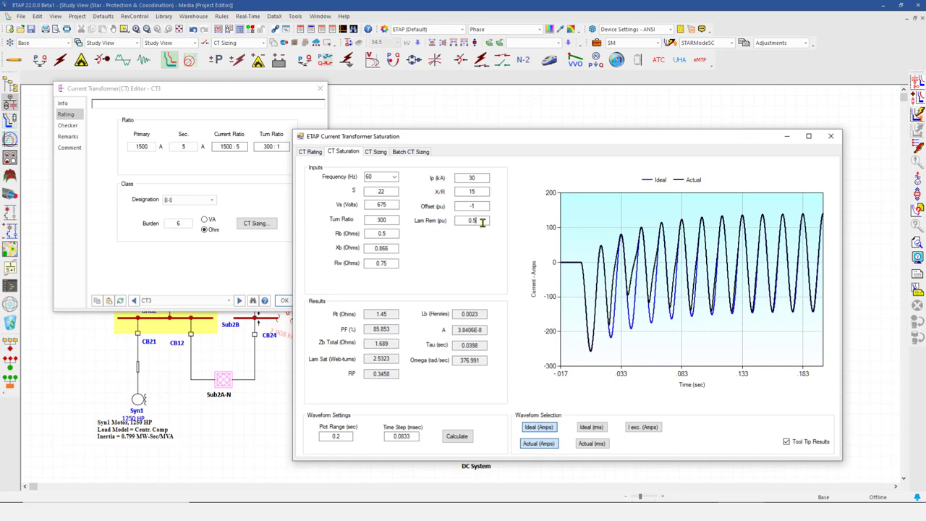
Set the Offset to 0 pu for a symmetrical waveform without DC offset
click(455, 206)
text(0)
click(468, 190)
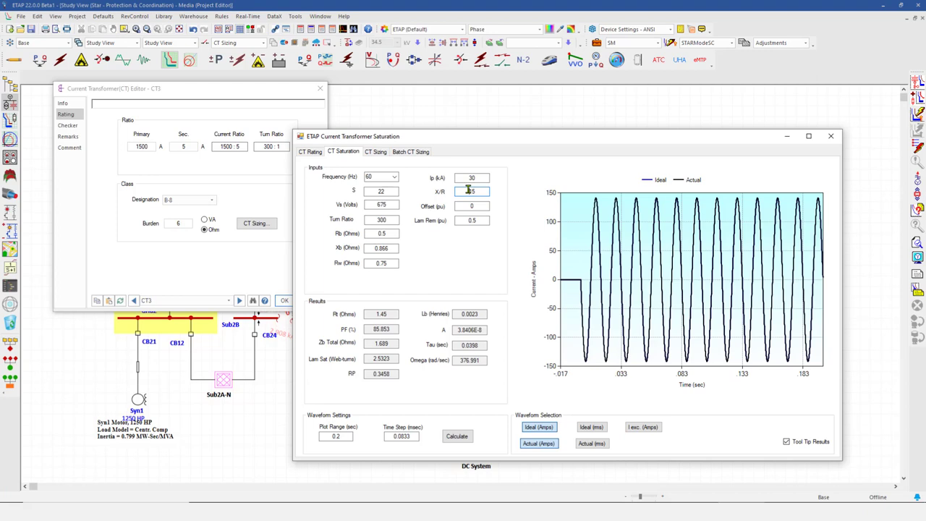
Restore Offset to 1 pu, try Rb 0.001 Ω, and zoom into the first cycles
double_click(484, 205)
text(1)
click(465, 191)
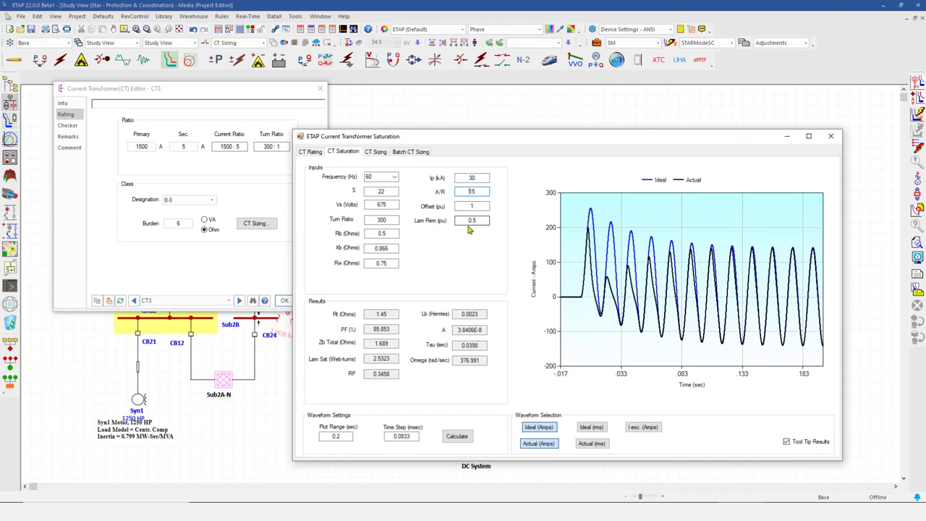
double_click(385, 233)
text(0.001)
click(383, 220)
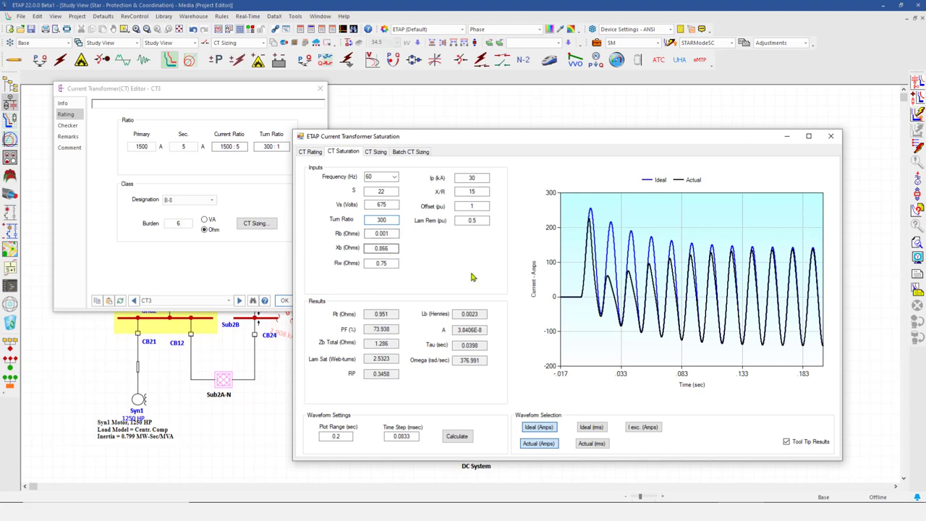
drag(573, 209, 681, 351)
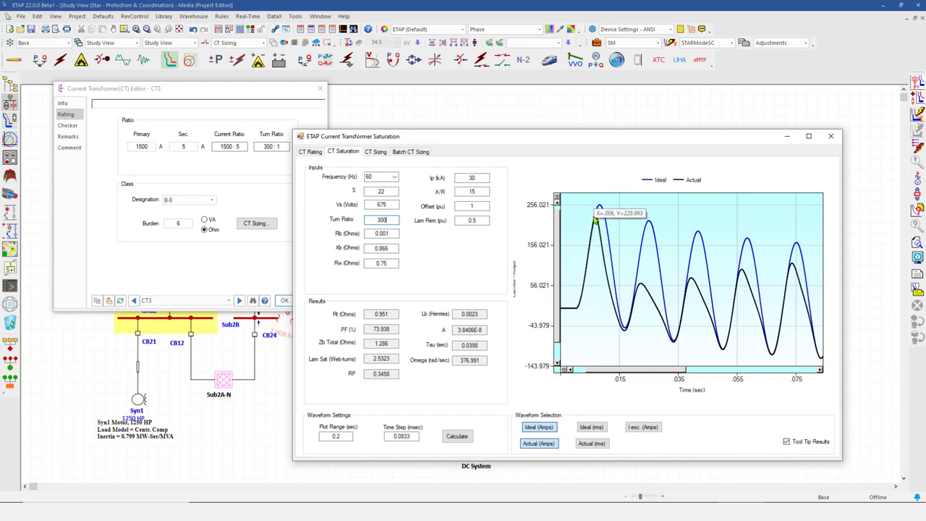
mouse_move(610, 291)
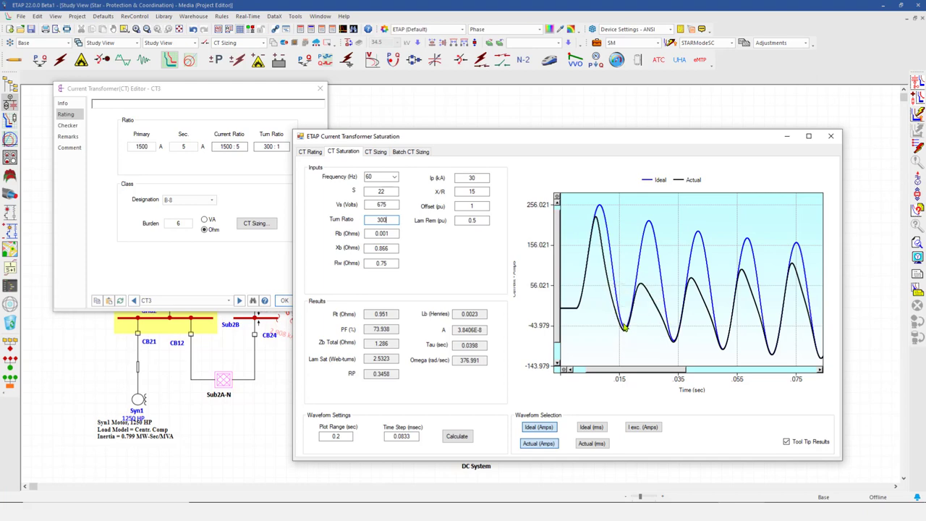
Reset Rb to 0.5 Ω and set Xb to 0.001 Ω
drag(391, 233, 360, 251)
text(0.5)
click(391, 248)
text(0.001)
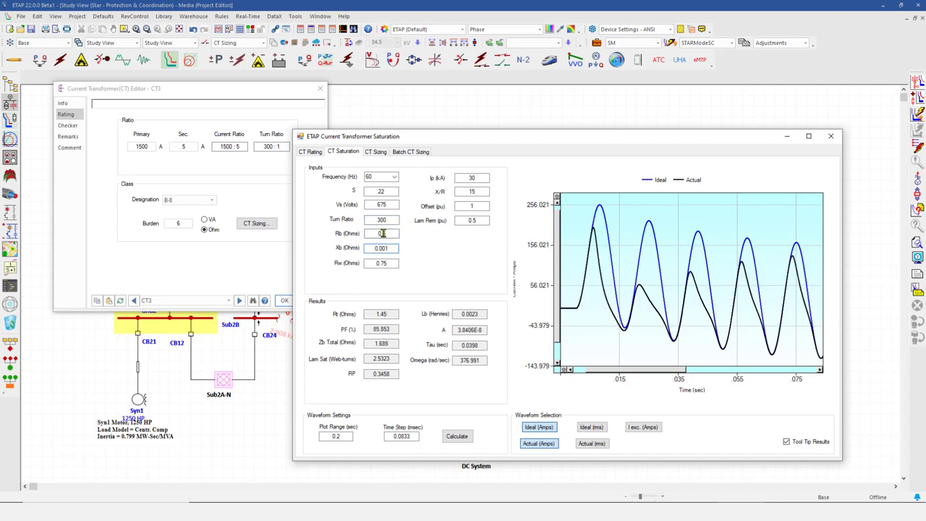
click(382, 234)
Zoom into the early waveform, then restore the full current and time ranges
drag(584, 202, 744, 362)
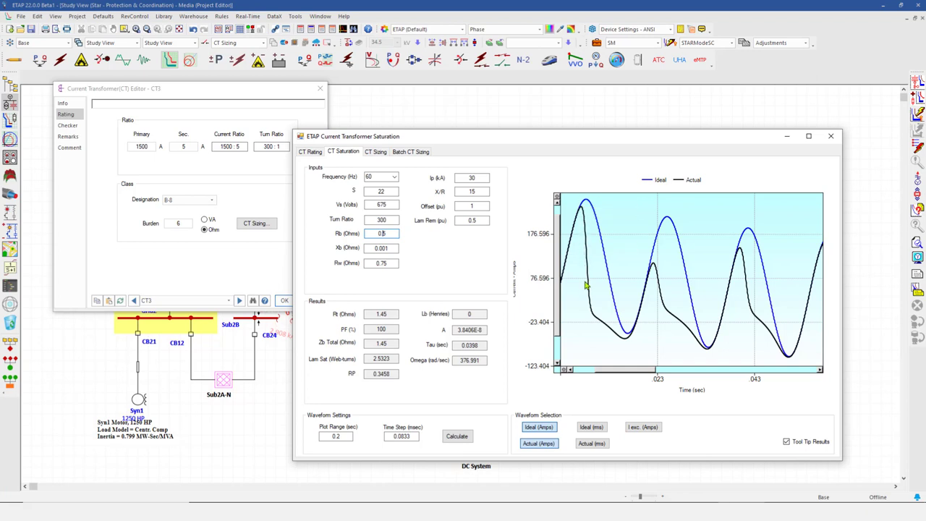
click(563, 370)
click(557, 198)
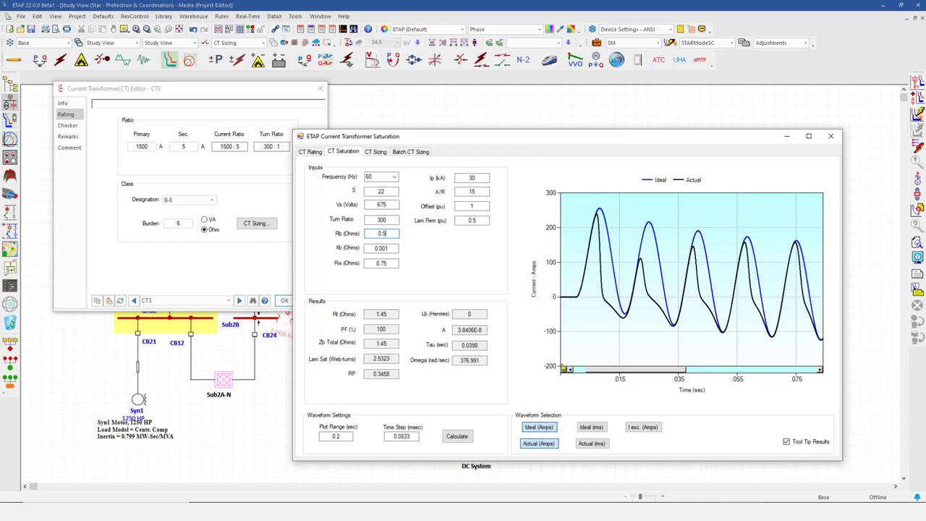
click(564, 371)
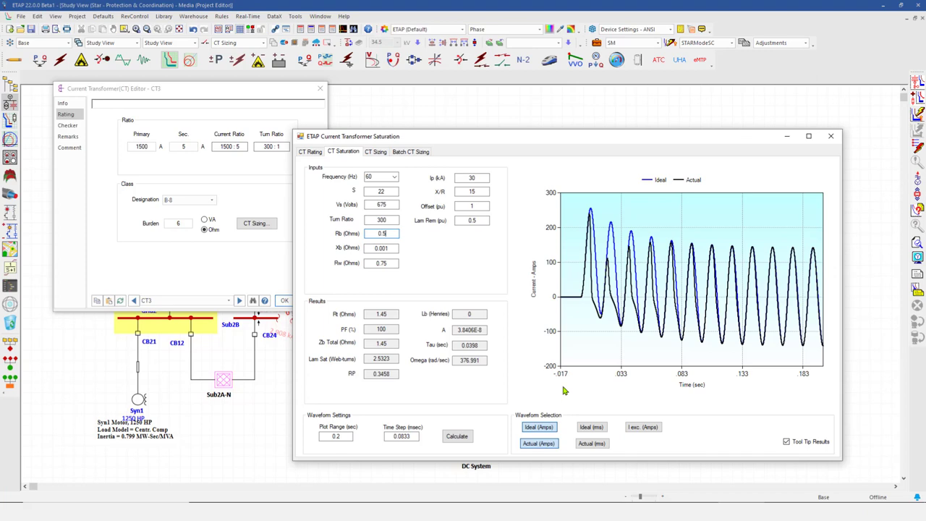
Use the calculated 19.349 kA fault current with X/R 3.48 for CT sizing
click(376, 153)
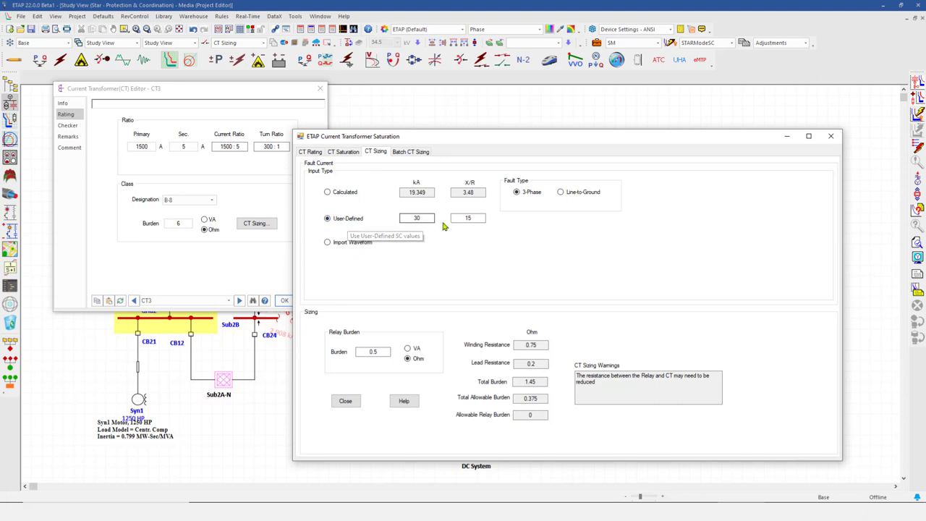
double_click(418, 219)
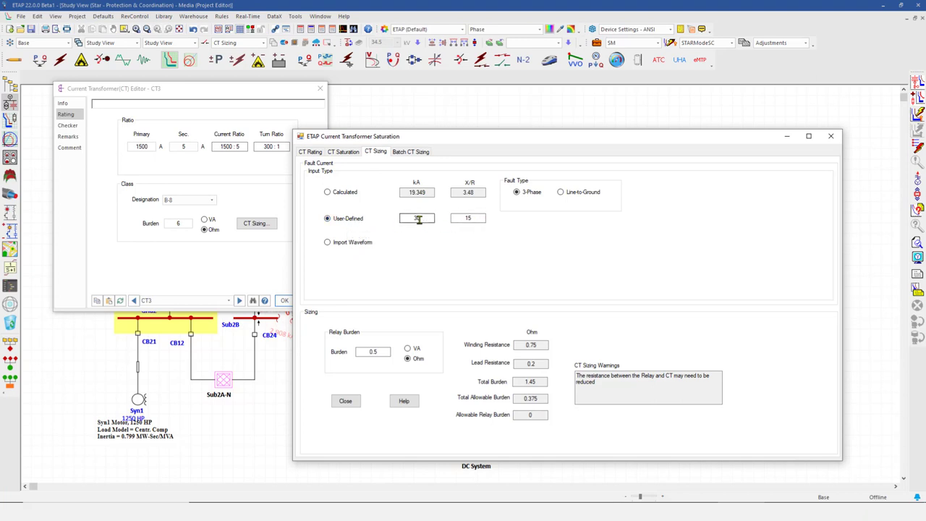
text(30)
click(341, 196)
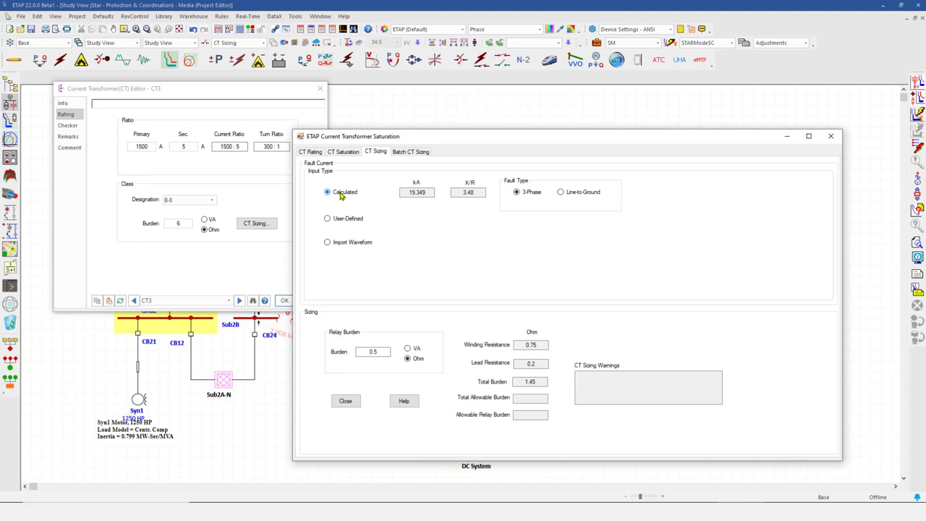
double_click(419, 194)
click(479, 194)
Check the saturation waveform, then close the CT saturation window and CT3 editor
click(340, 152)
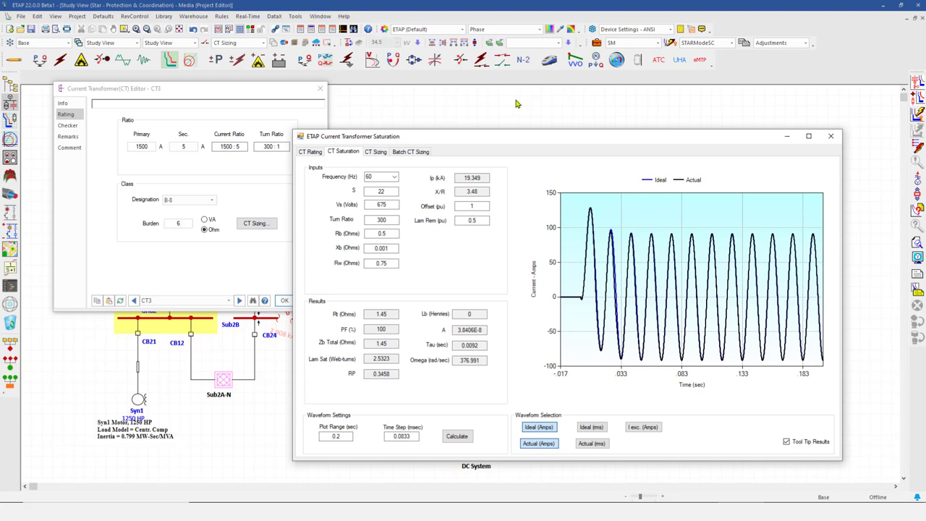
click(830, 136)
click(283, 300)
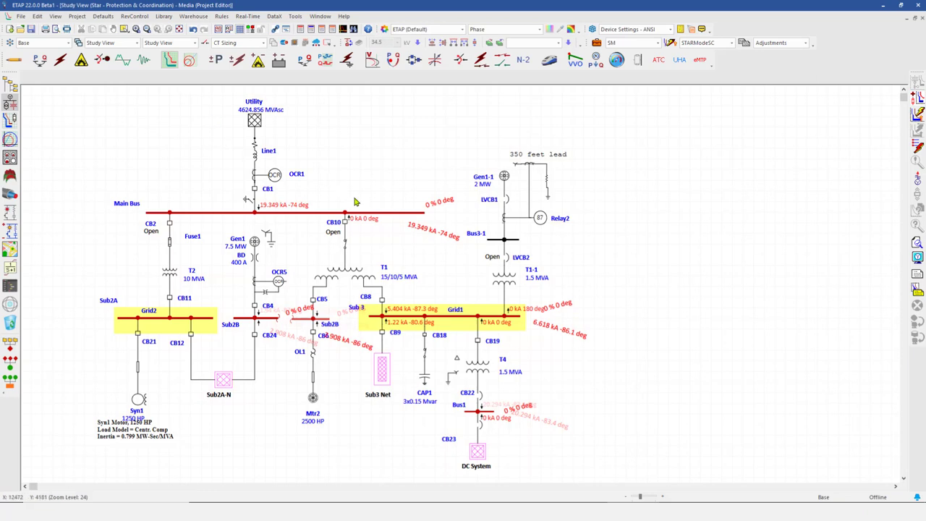
Run the Short-Circuit kA update to refresh the clipping currents
click(345, 215)
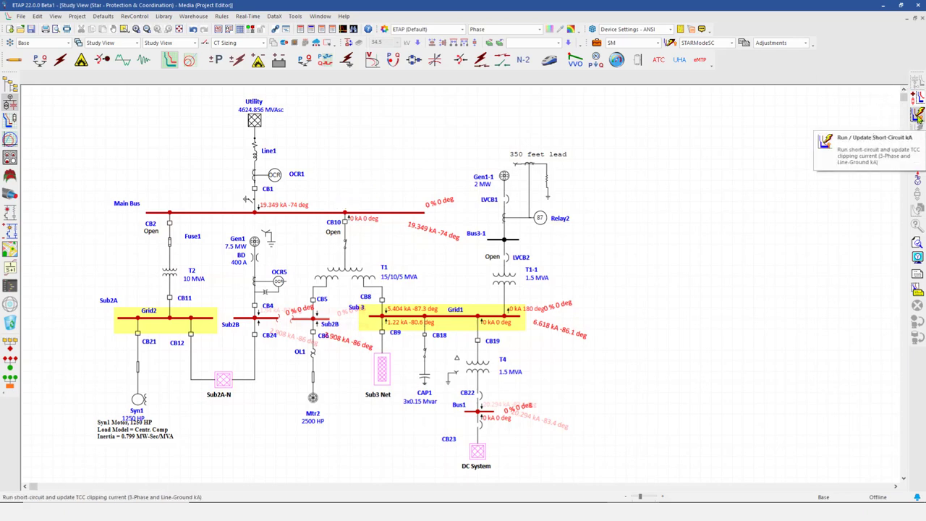
click(917, 116)
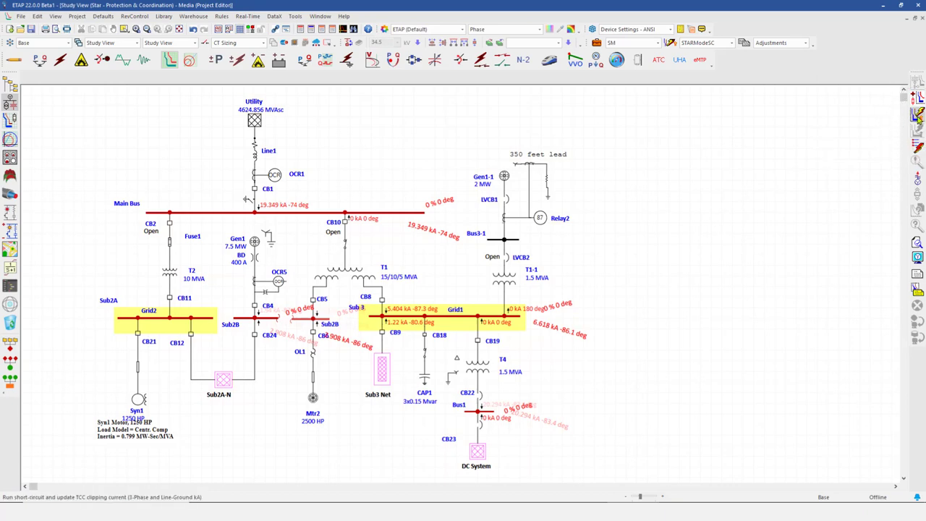
click(917, 114)
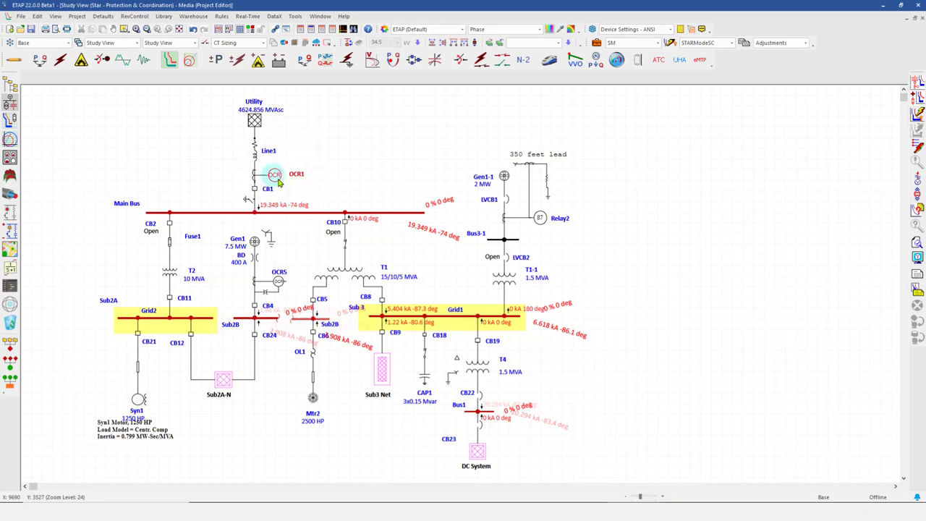
Keep OCR1's TCC clipping current on Sym. RMS: 19.35 kA 3-phase, 24.87 kA L-G
double_click(278, 182)
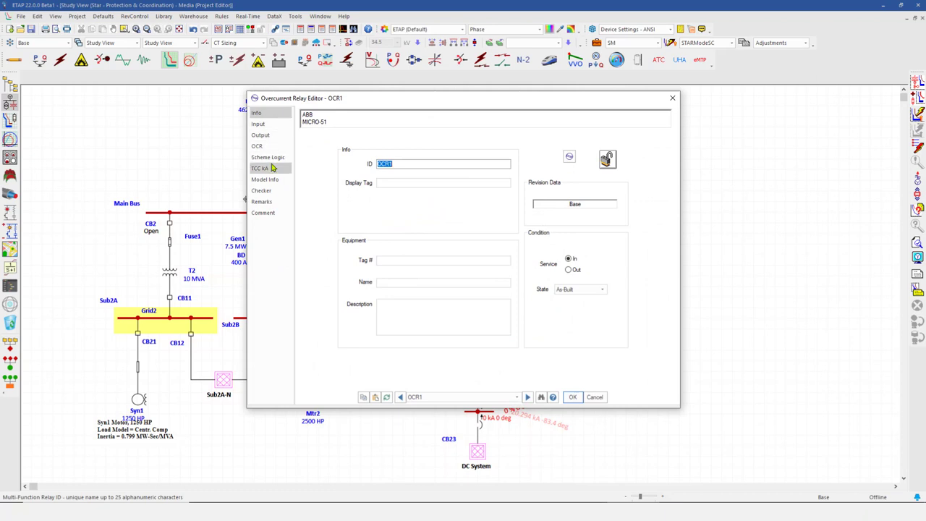
click(271, 170)
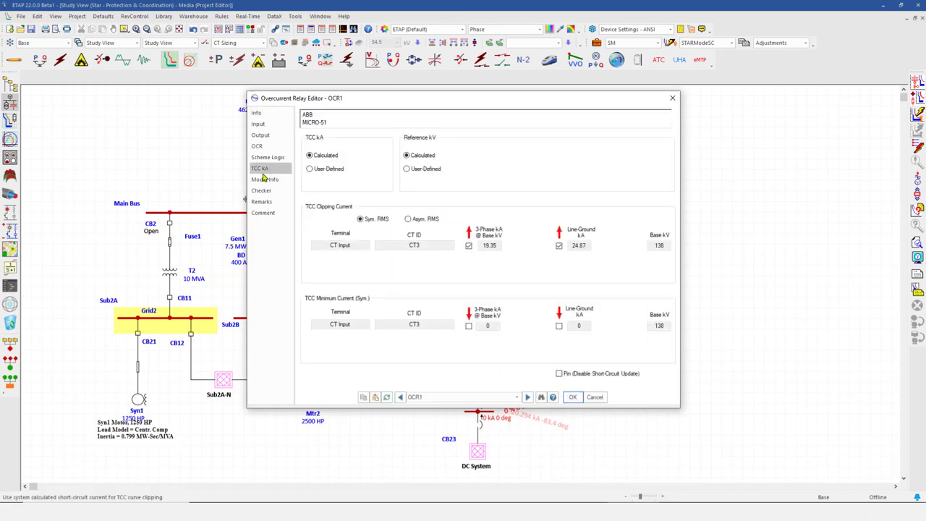
click(408, 219)
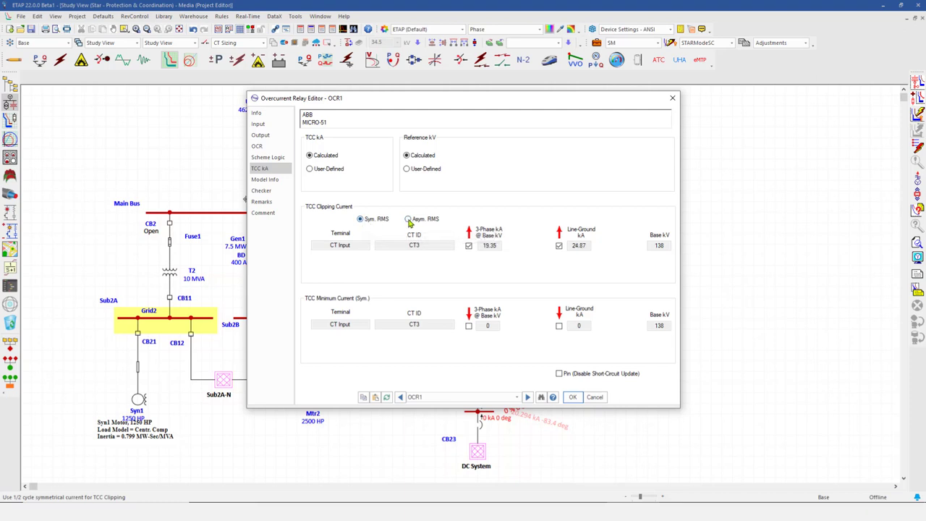
click(362, 220)
click(574, 397)
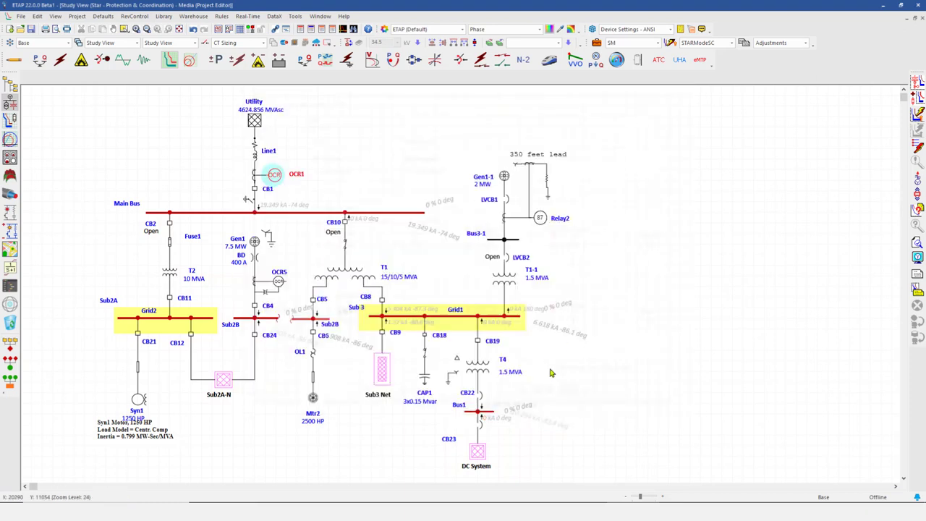
double_click(255, 177)
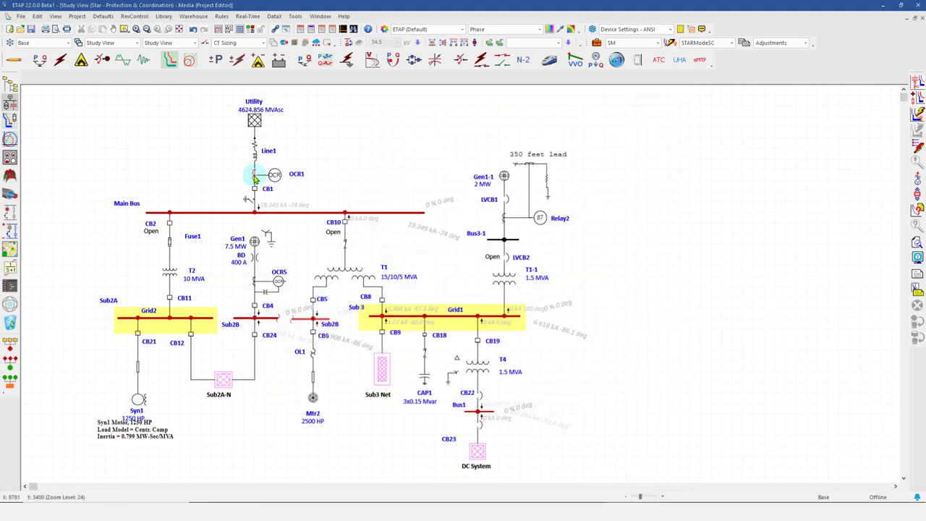
click(341, 171)
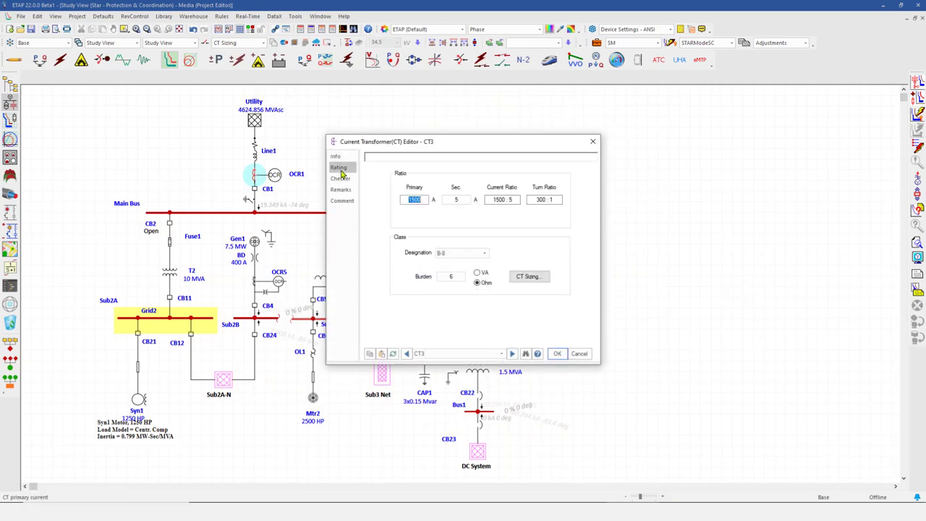
click(528, 279)
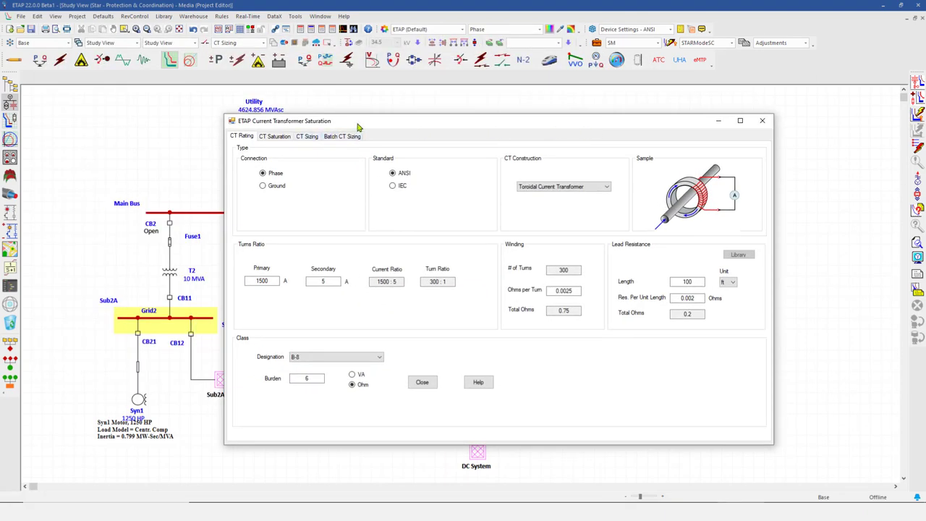
drag(362, 123, 738, 114)
click(526, 135)
drag(530, 124, 568, 123)
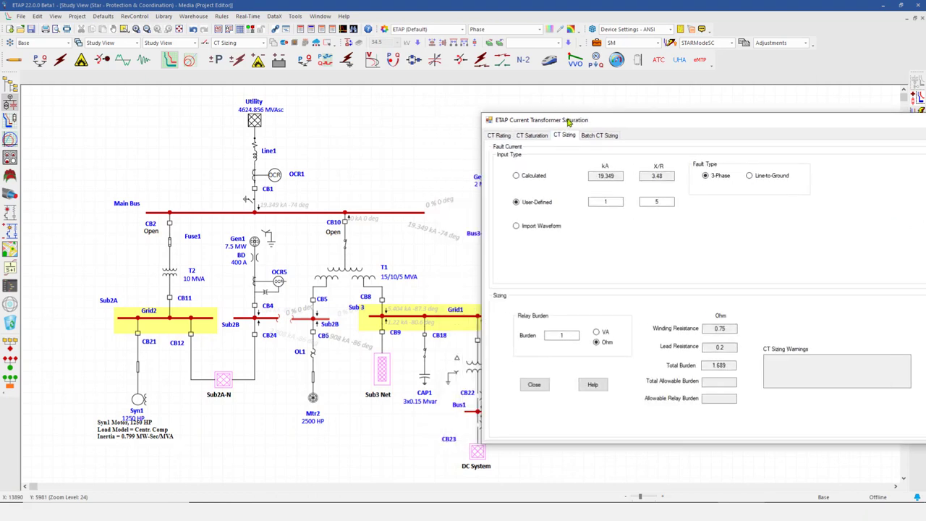
click(516, 175)
drag(604, 128, 410, 145)
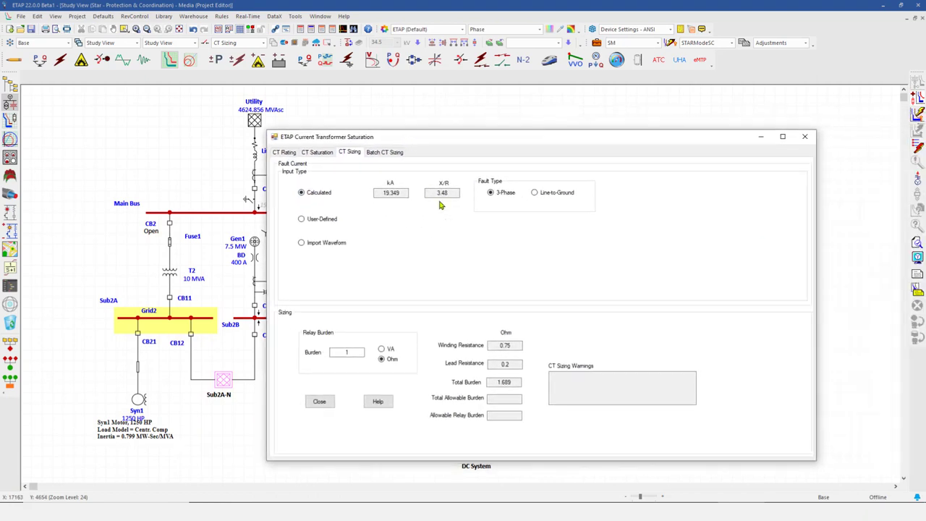
click(427, 192)
click(313, 156)
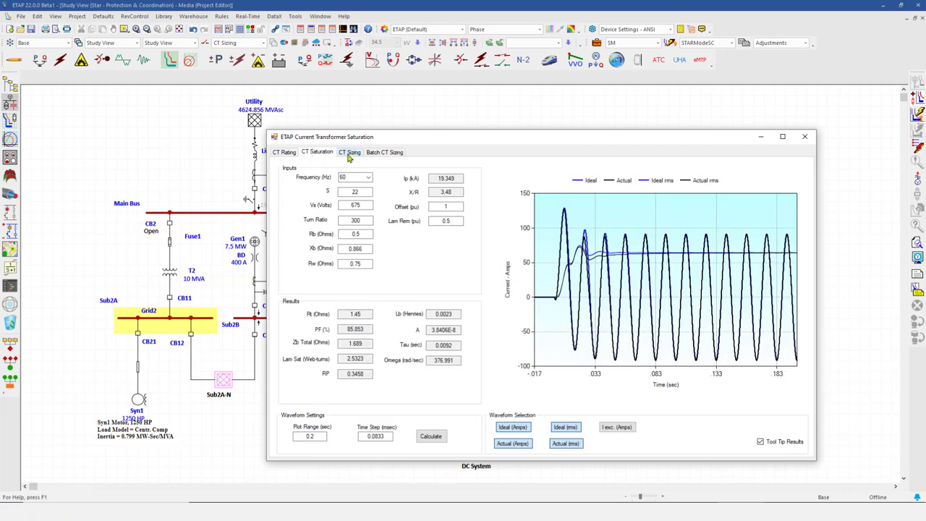
click(348, 153)
click(320, 245)
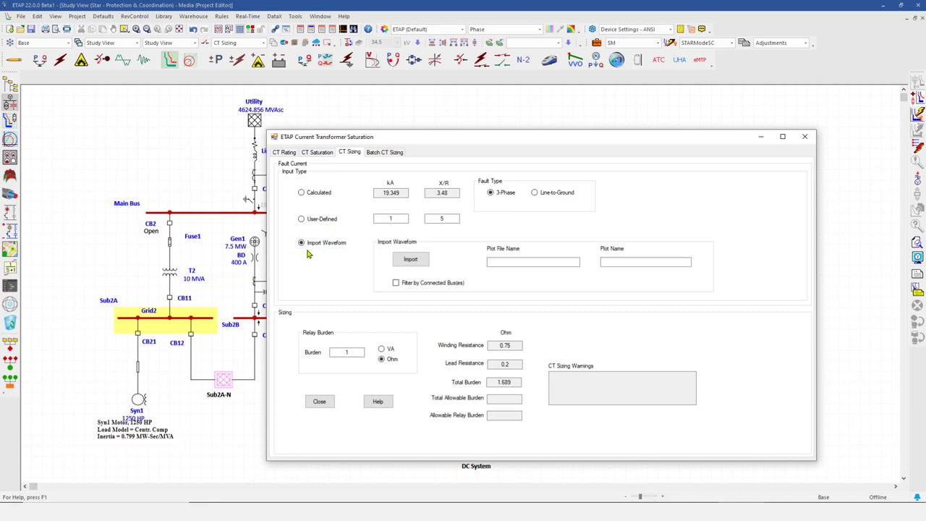
click(301, 192)
click(807, 139)
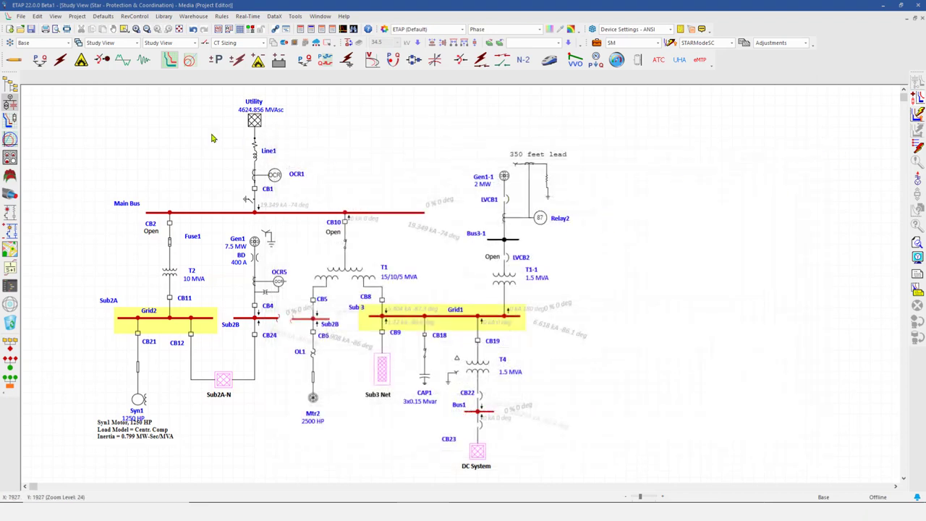
Enter short-circuit mode with the Transient SC study case and output report, then edit the study case
click(61, 61)
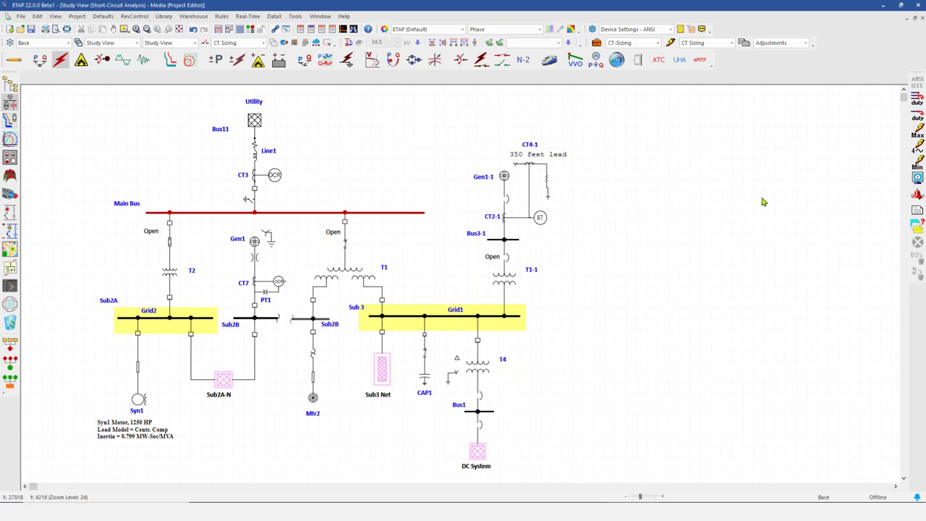
click(657, 44)
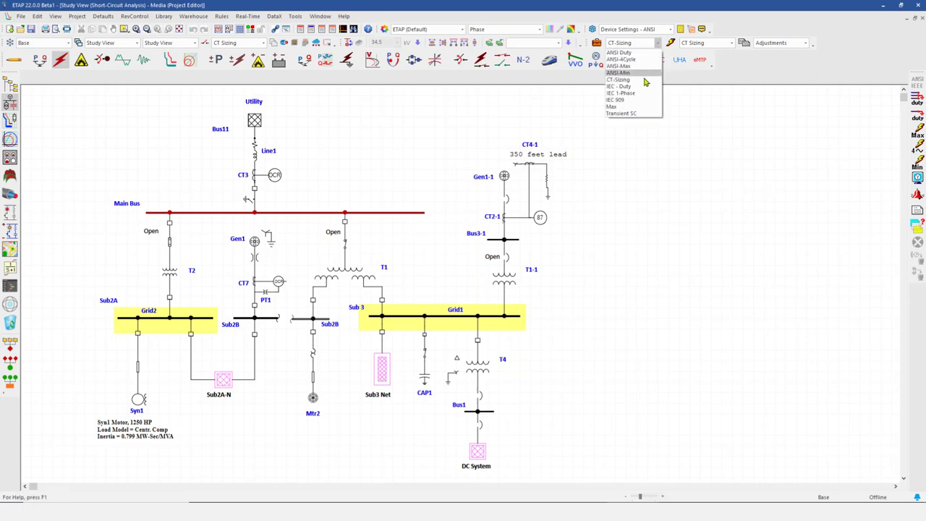
click(627, 114)
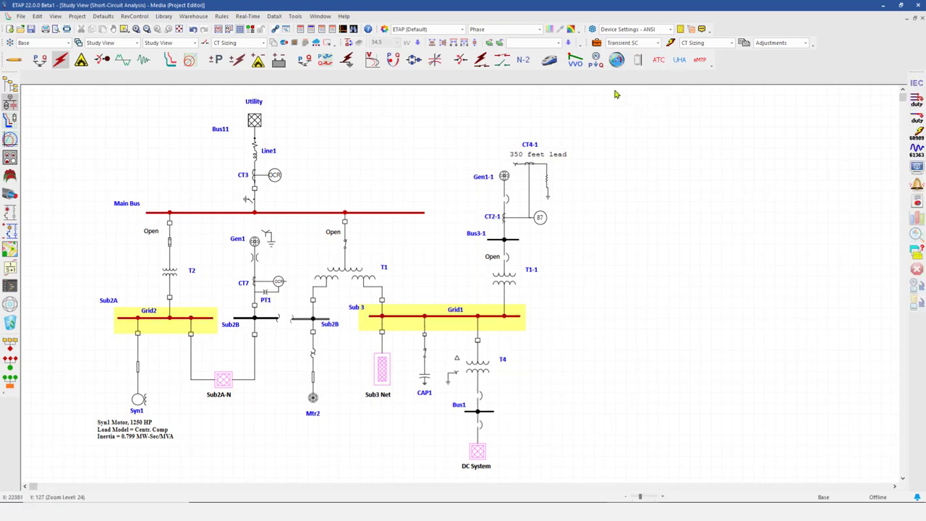
click(732, 43)
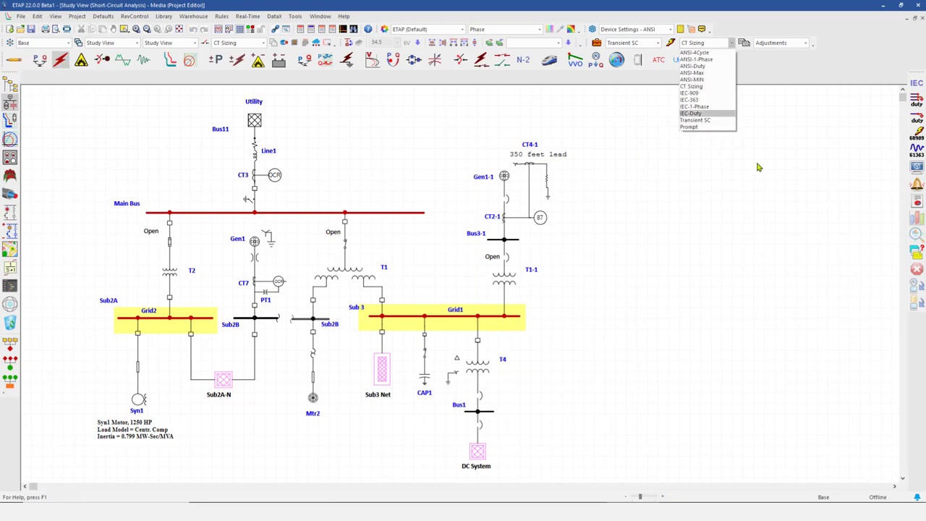
click(702, 120)
click(596, 44)
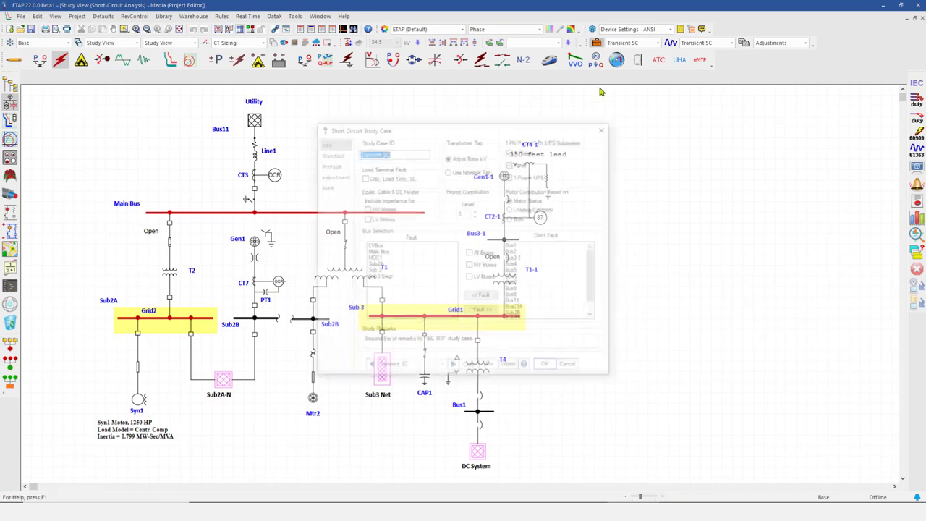
Set initial angle −90°, plot time 0.3 s, and plot all three phases
click(344, 154)
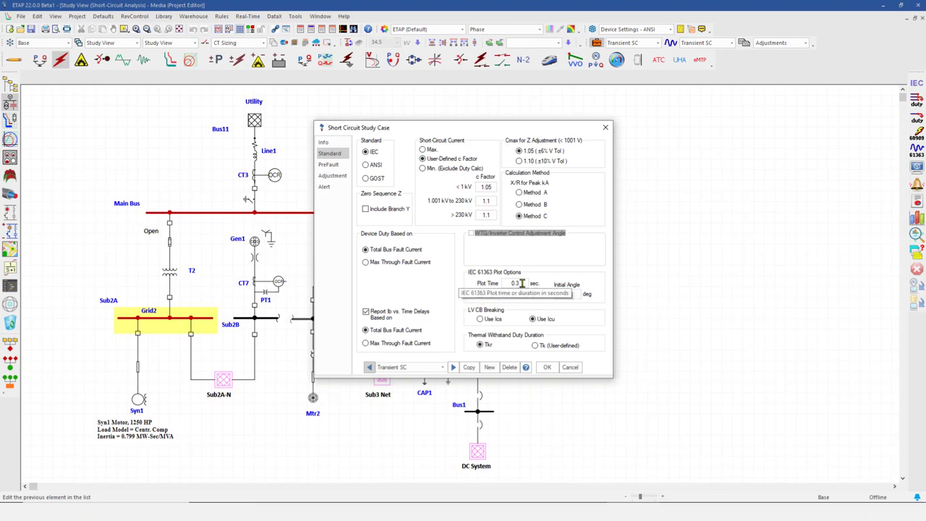
double_click(572, 294)
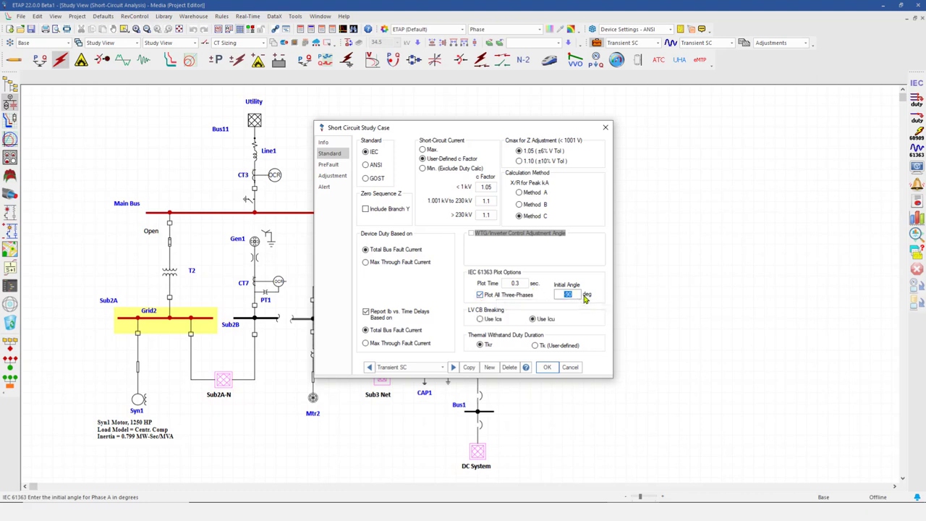
click(515, 283)
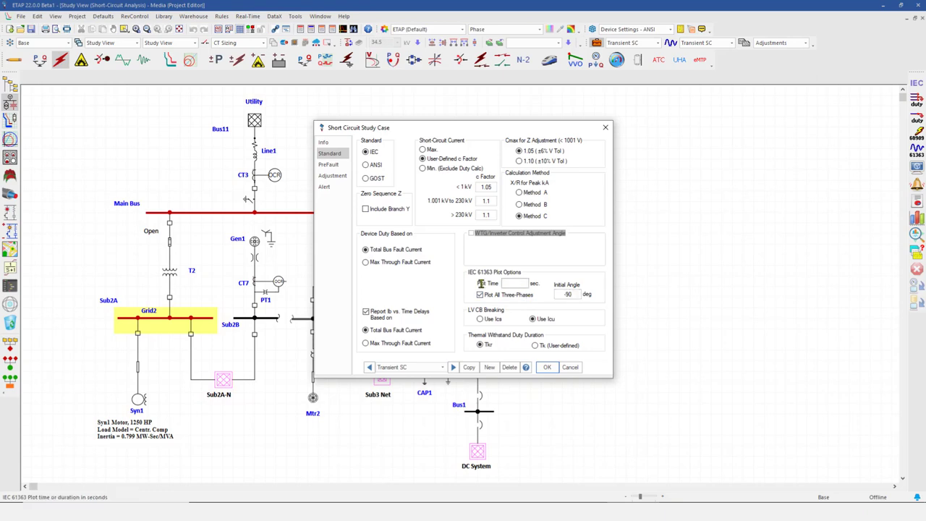
click(547, 367)
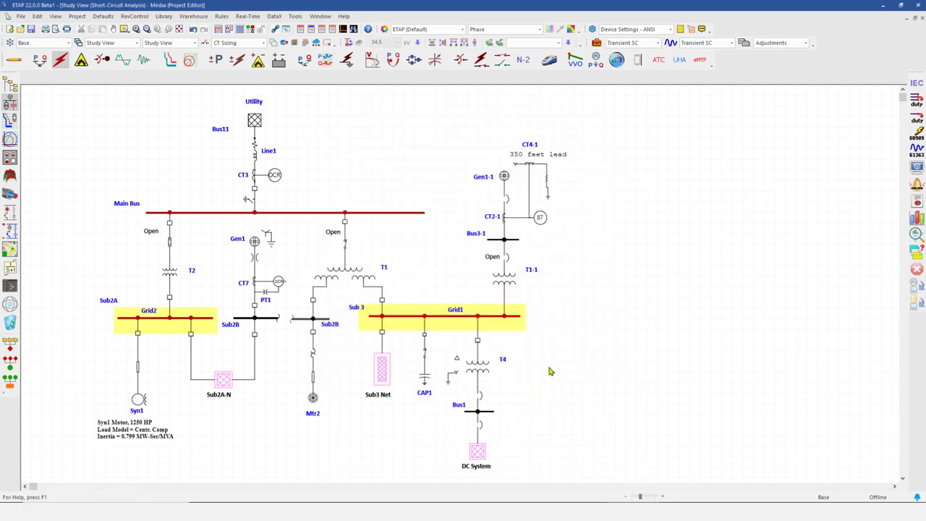
Run the IEC 61363 transient short circuit and open CT3's properties
click(915, 155)
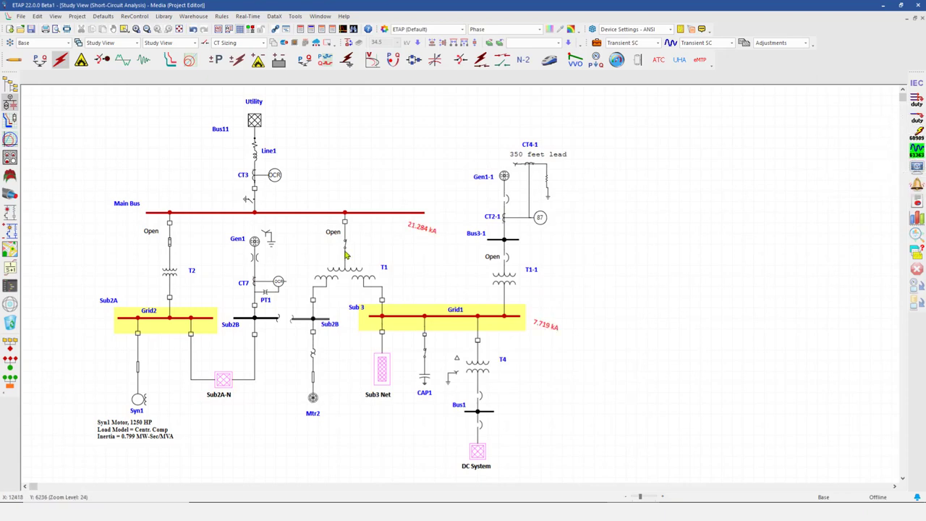
click(254, 177)
double_click(254, 176)
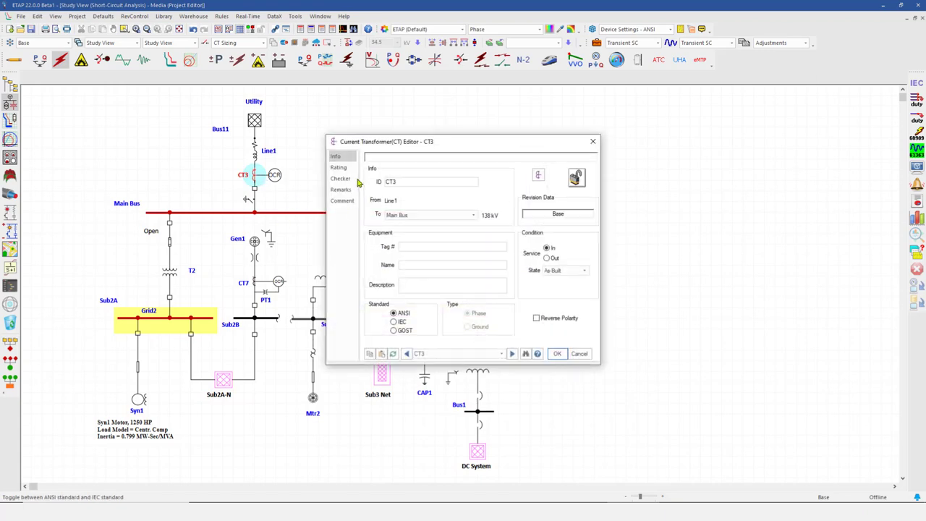
Launch the CT saturation tool from CT3's rating page
click(338, 167)
click(528, 277)
drag(374, 23, 568, 93)
Set the fault current to Import Waveform and load Transient SC.sipdb without selecting a plot
click(317, 114)
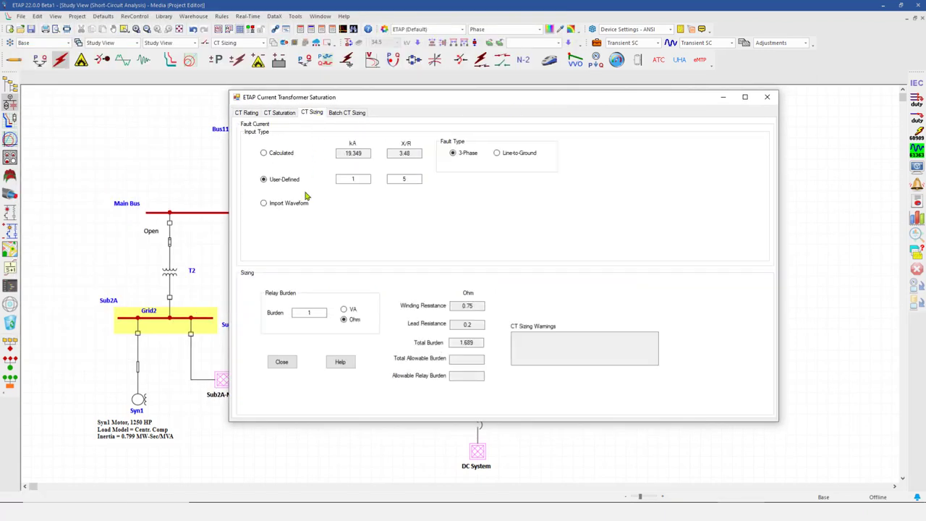
click(281, 207)
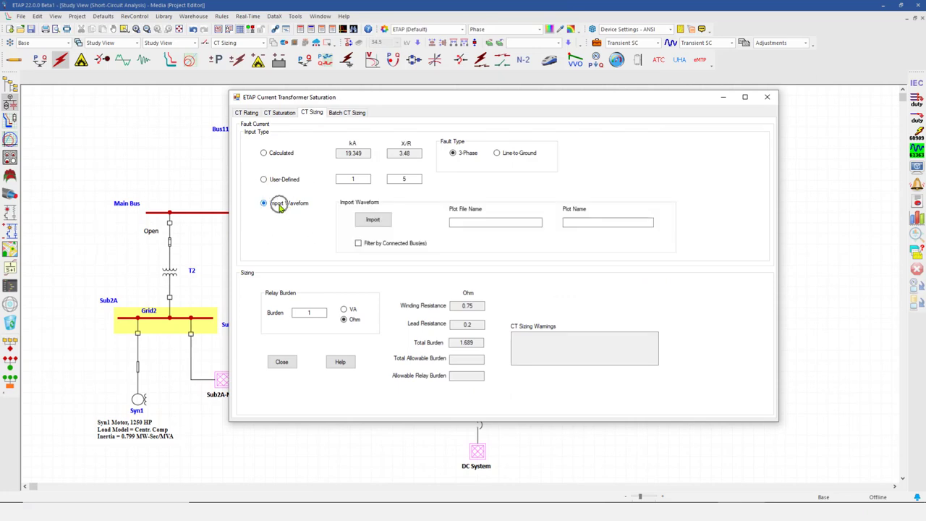
click(373, 220)
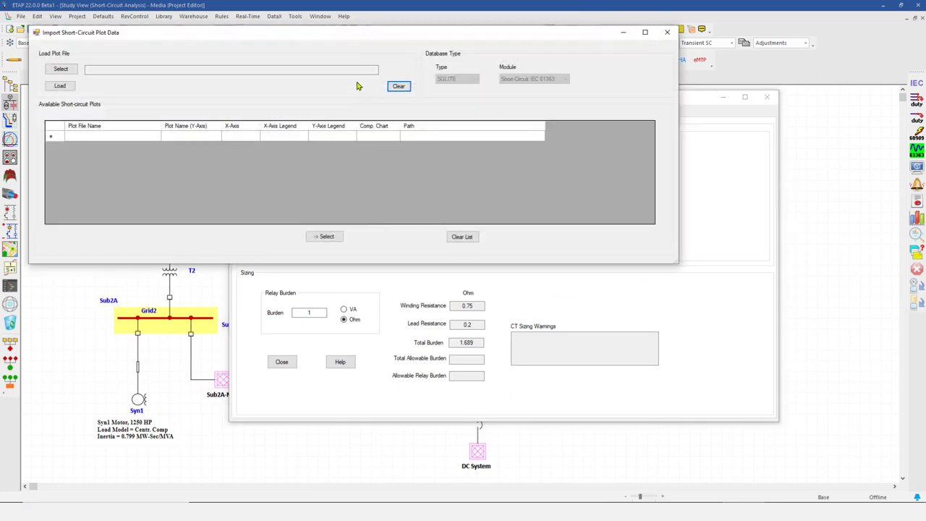
drag(357, 36, 464, 148)
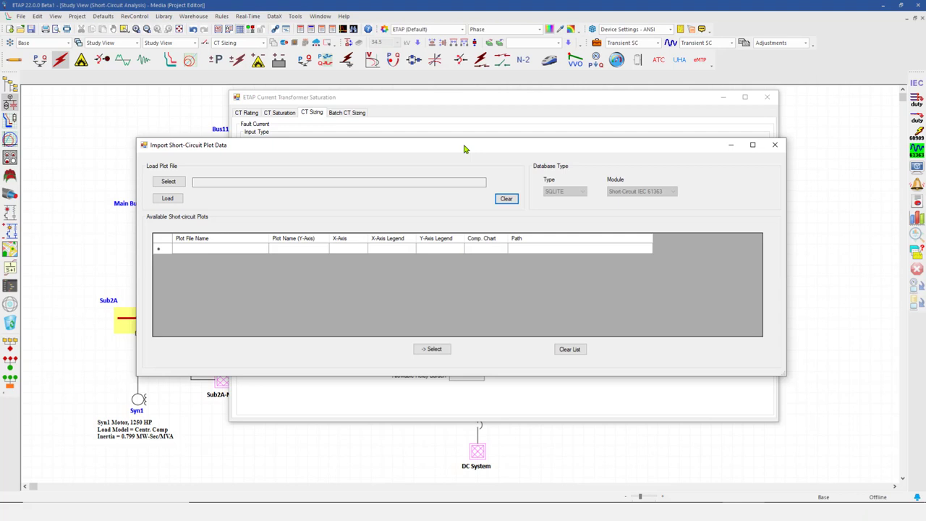
click(180, 182)
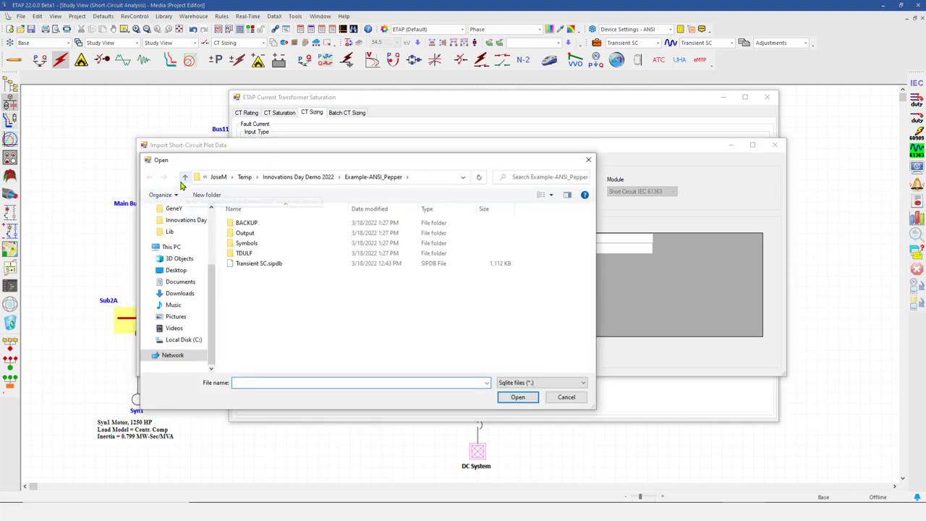
double_click(285, 266)
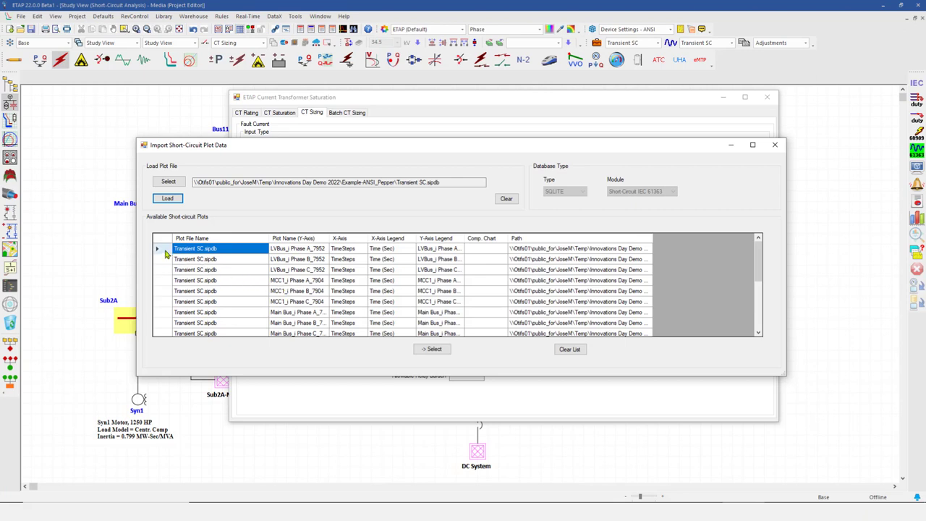
scroll(214, 268, down, 5)
click(774, 145)
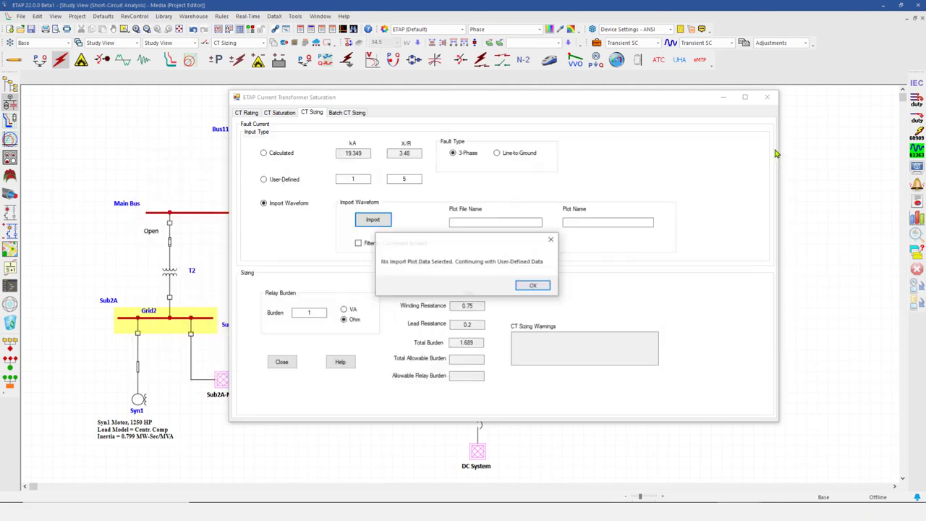
Dismiss the no-plot message and enable Filter by Connected Bus(es)
click(532, 286)
click(358, 244)
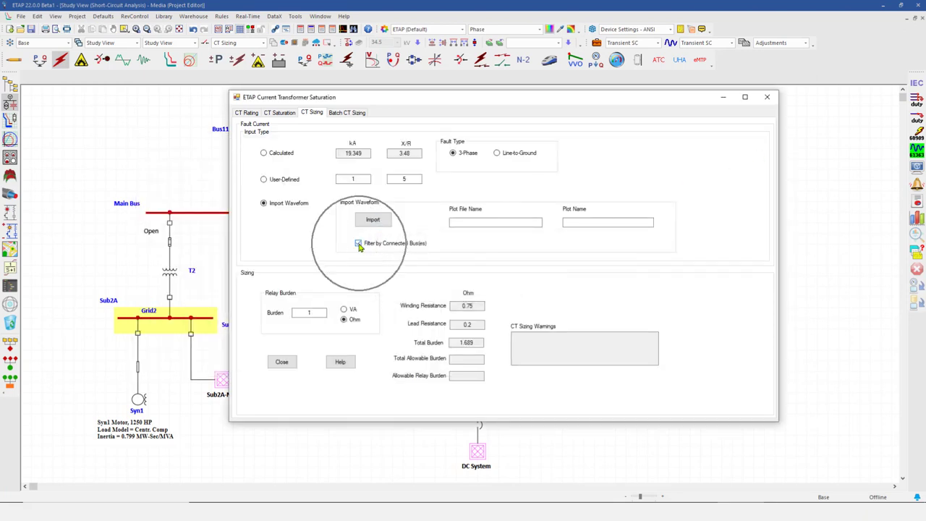
click(358, 244)
click(358, 244)
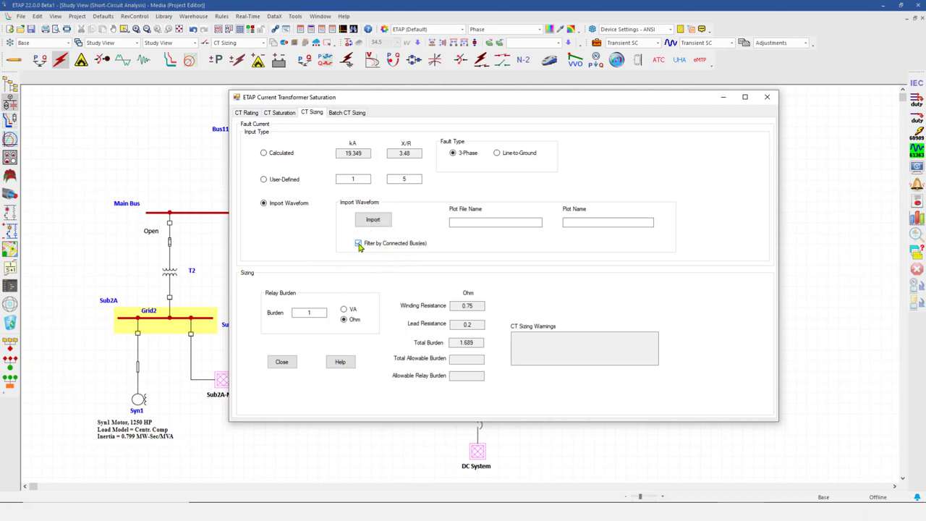
Import the Main Bus_i Phase A plot from Transient SC.sipdb as the fault waveform
click(369, 221)
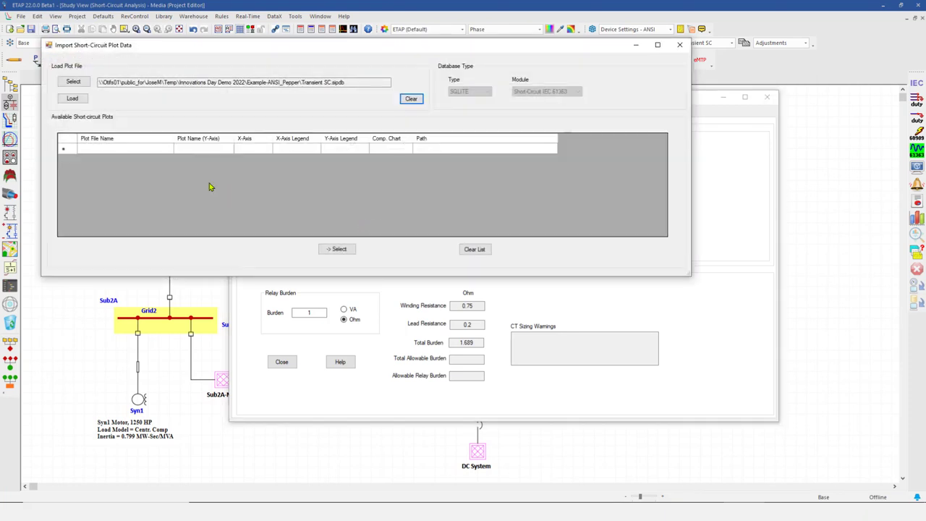
click(71, 101)
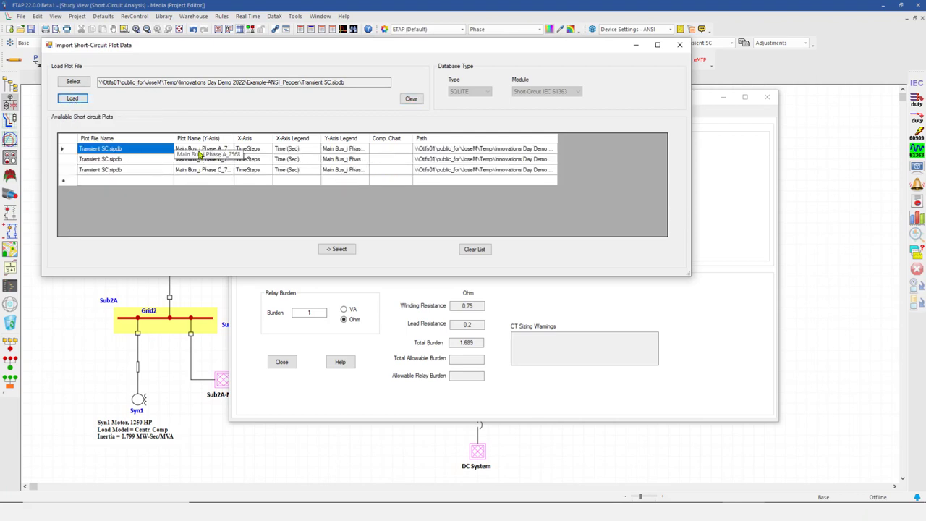
click(64, 148)
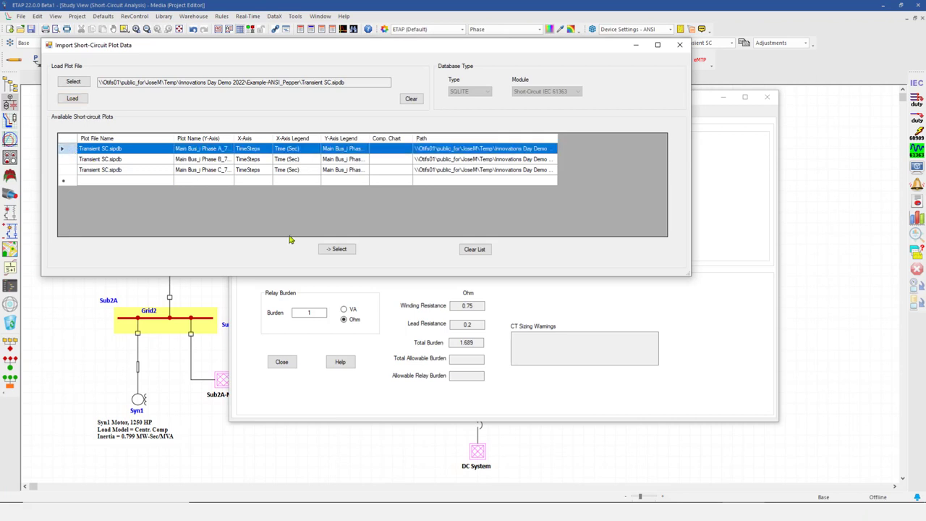
click(334, 249)
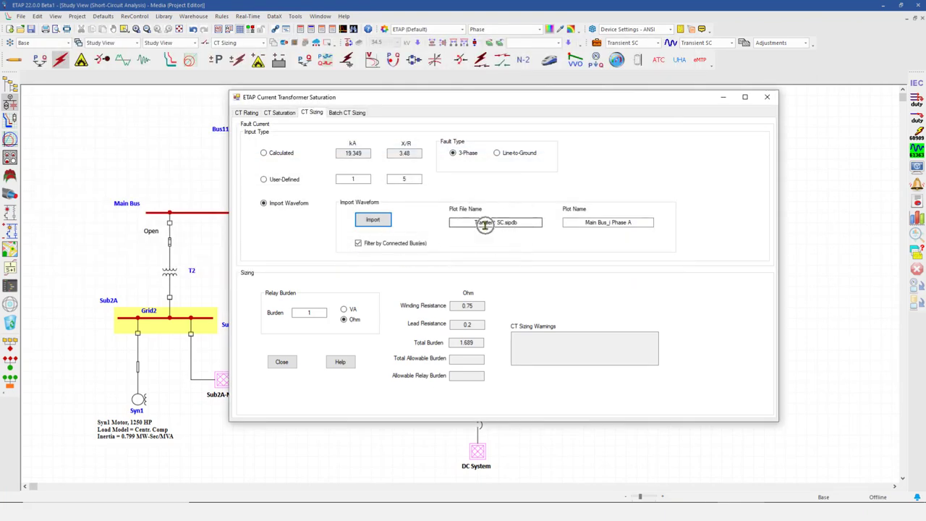
click(281, 113)
Calculate the CT saturation waveforms, maximize the plot window, and hide the ideal and actual rms curves
click(393, 396)
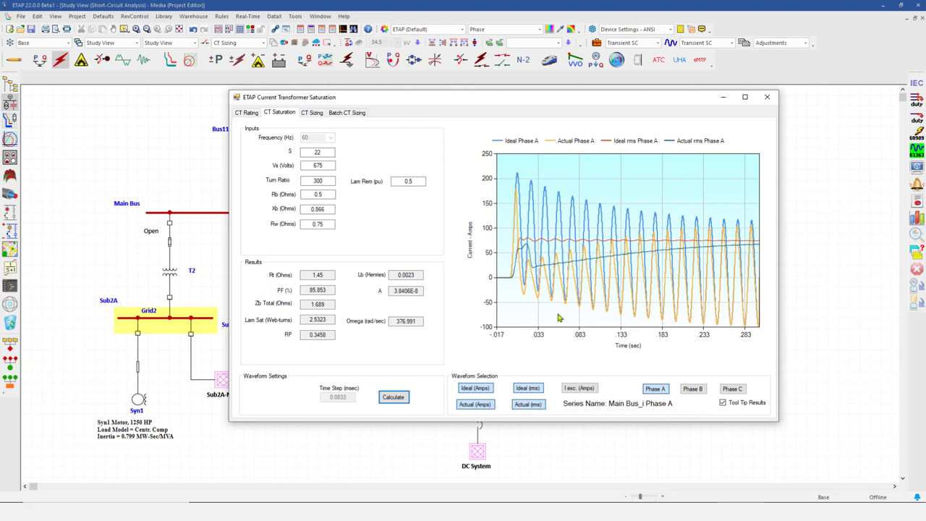
double_click(475, 98)
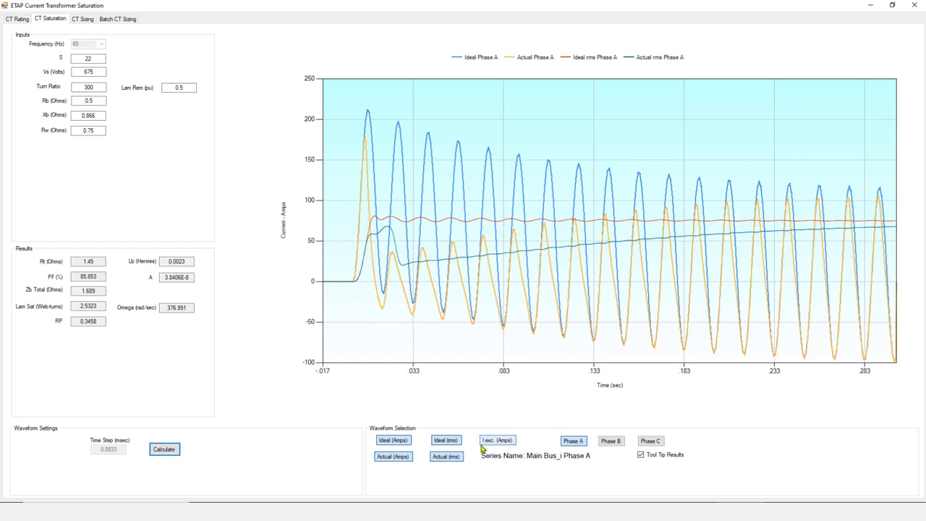
click(446, 455)
click(446, 440)
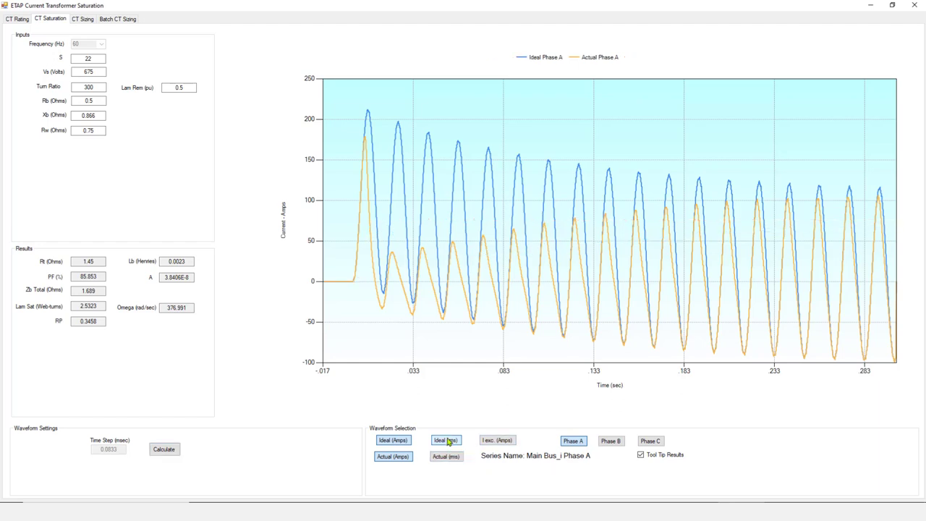
Add the Phase B and Phase C curves, then remove them, leaving Phase A only
click(611, 445)
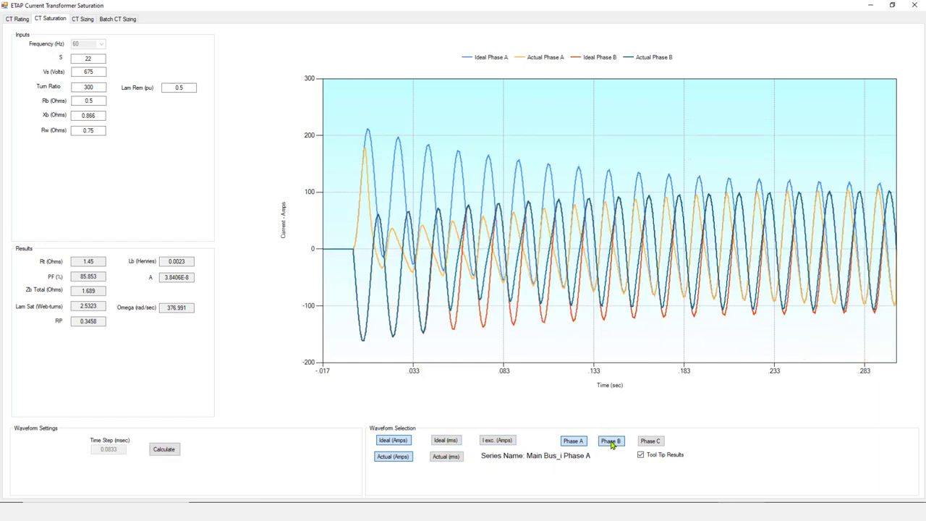
click(662, 444)
click(651, 443)
click(606, 442)
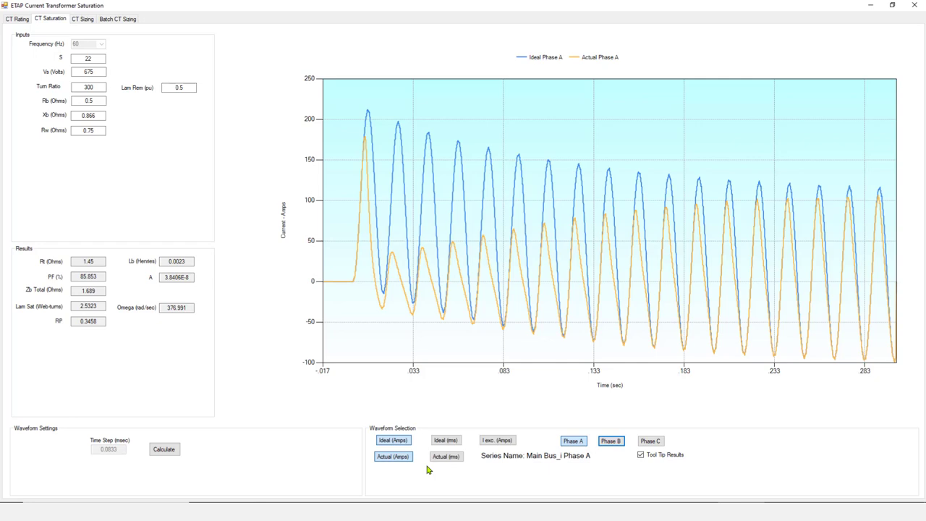
Show only Phase B, then switch to showing only the Phase C ideal and actual currents
click(606, 447)
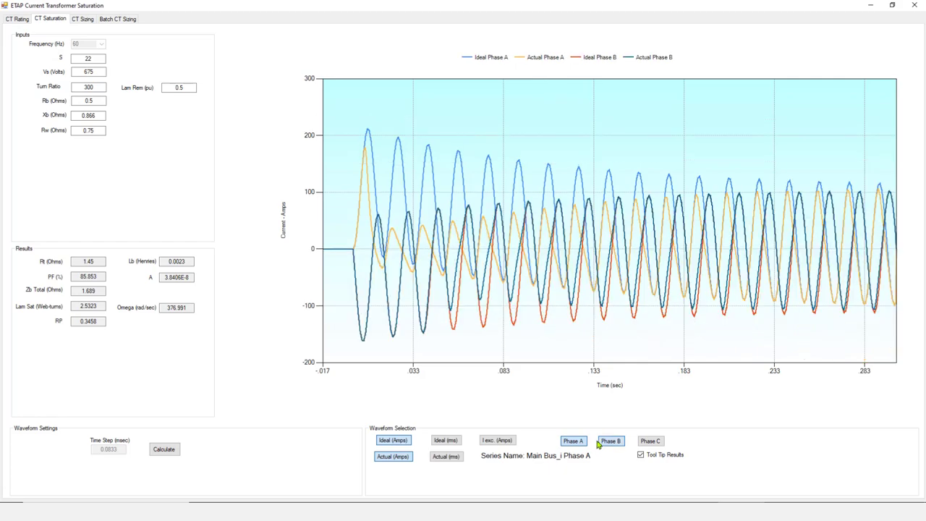
click(576, 443)
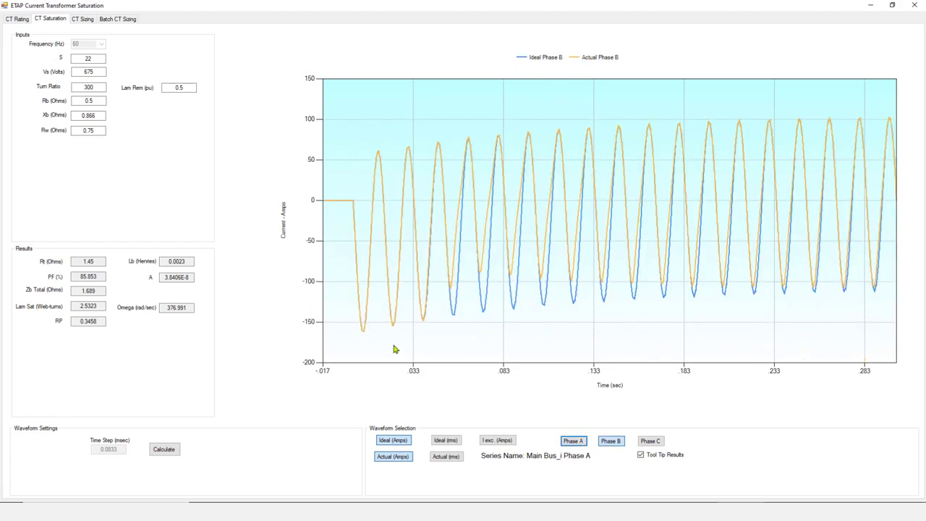
click(650, 442)
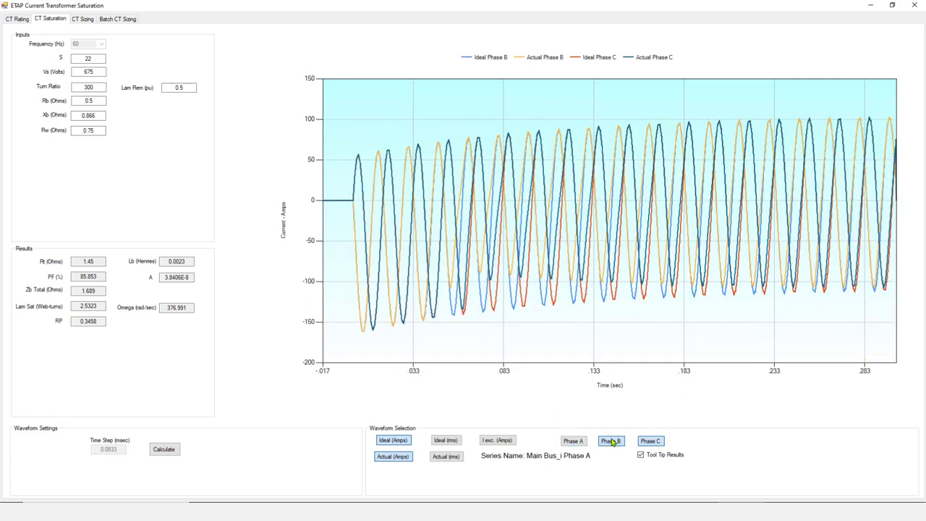
click(611, 442)
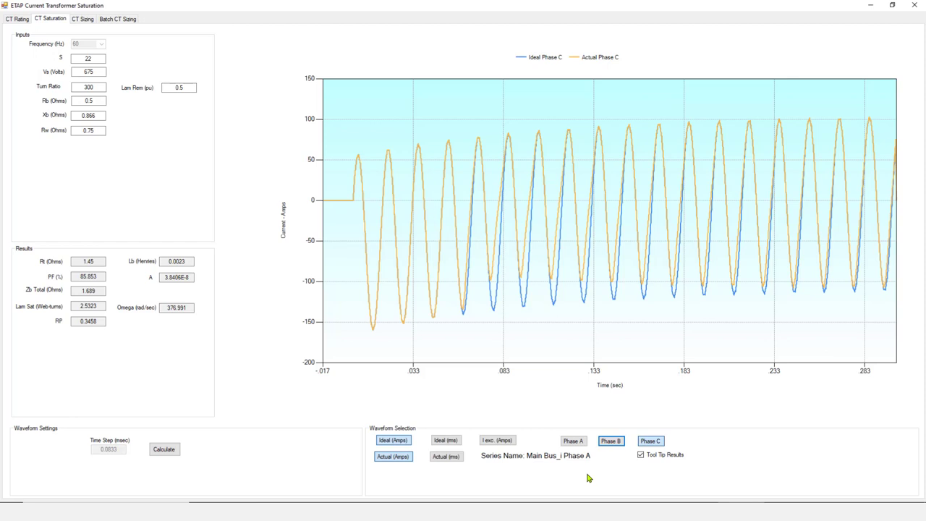
Export the Phase C waveform chart data to Excel and accept the notice
right_click(565, 309)
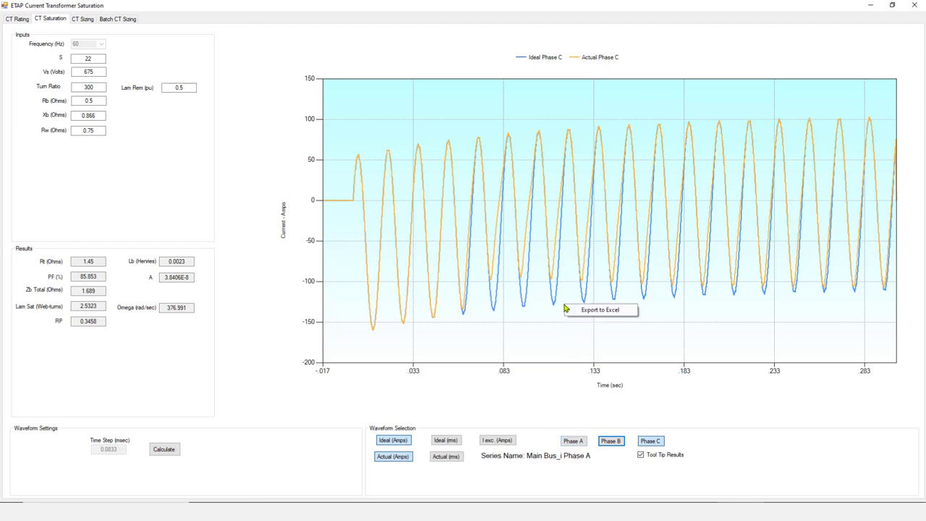
click(587, 309)
click(523, 287)
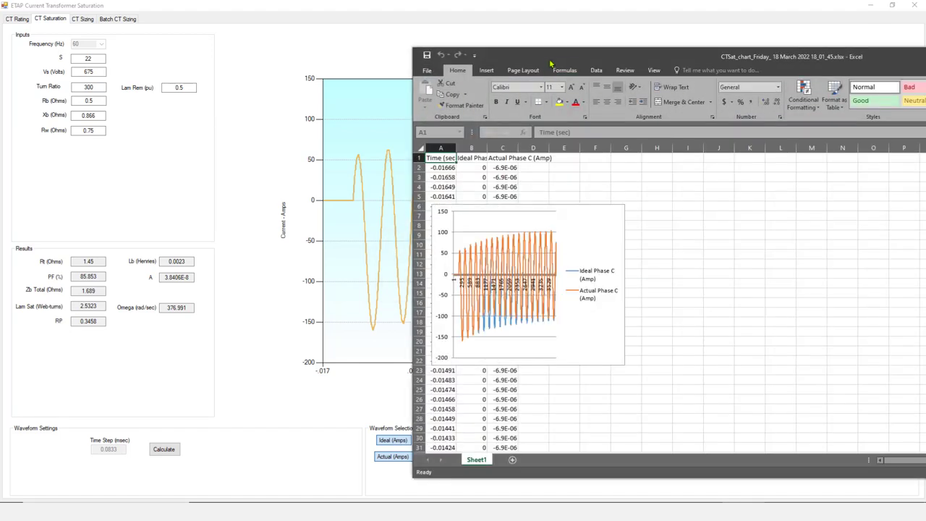
Maximize the exported workbook and enlarge the current chart across the sheet
drag(550, 64, 326, 2)
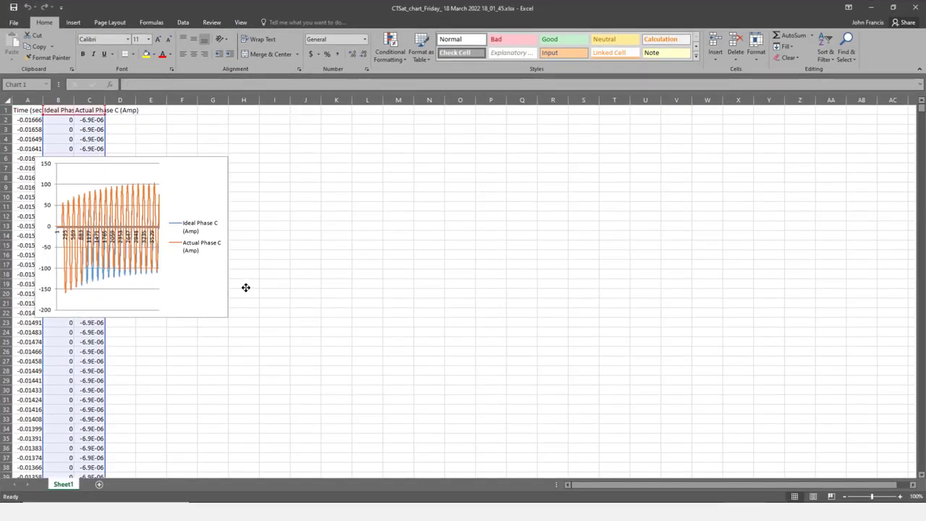
click(246, 287)
drag(324, 310, 566, 419)
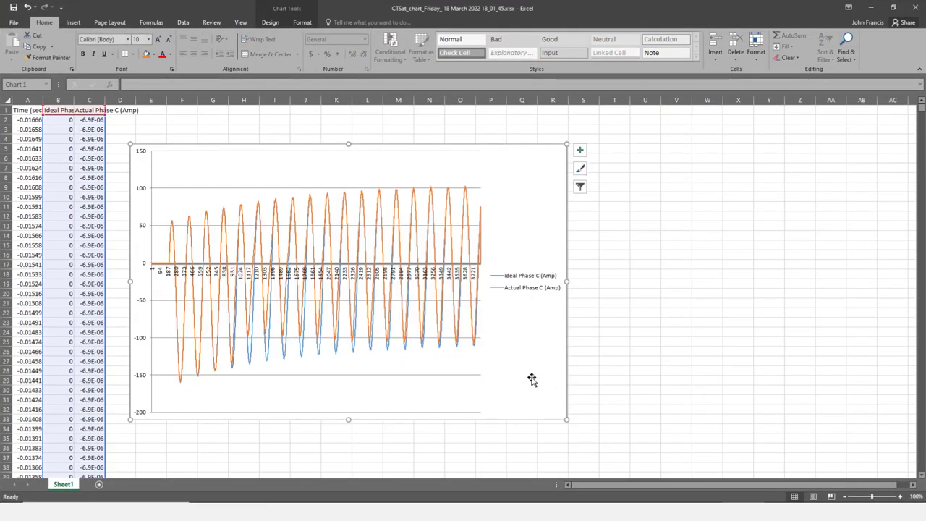